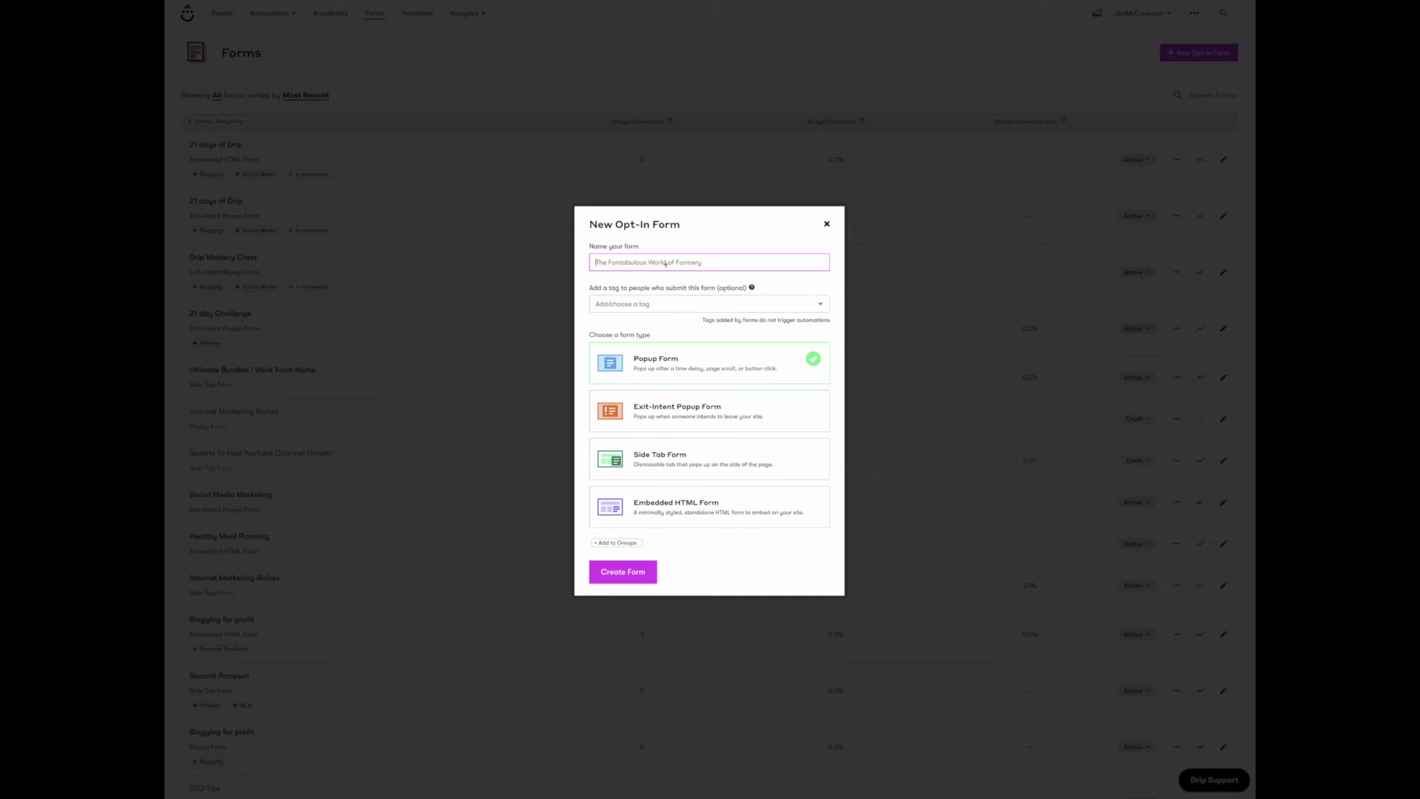
- Name the new opt-in form "Test form" and assign it the tag "Apply Tag | Page Visit | Facebook"
text(Test form)
key(Tab)
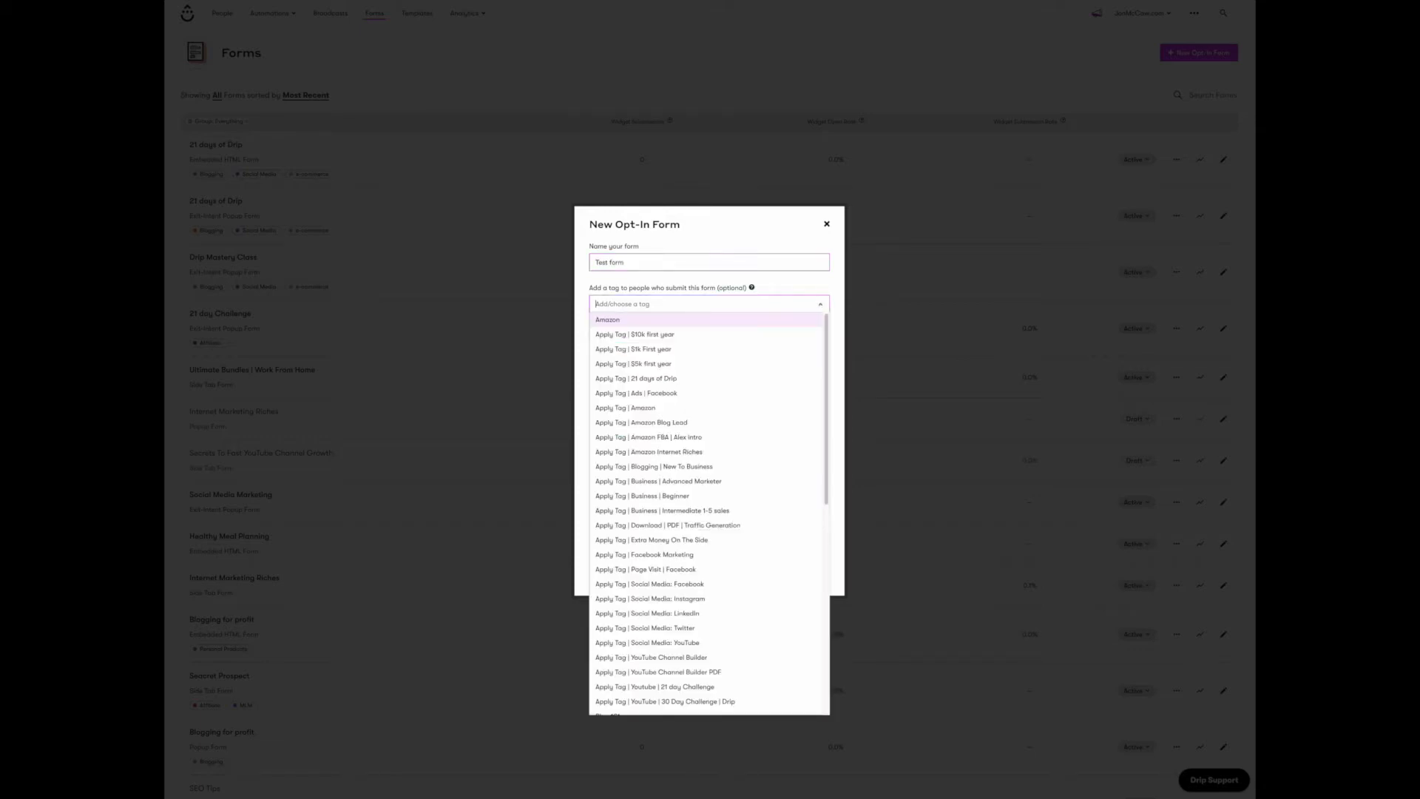
click(702, 570)
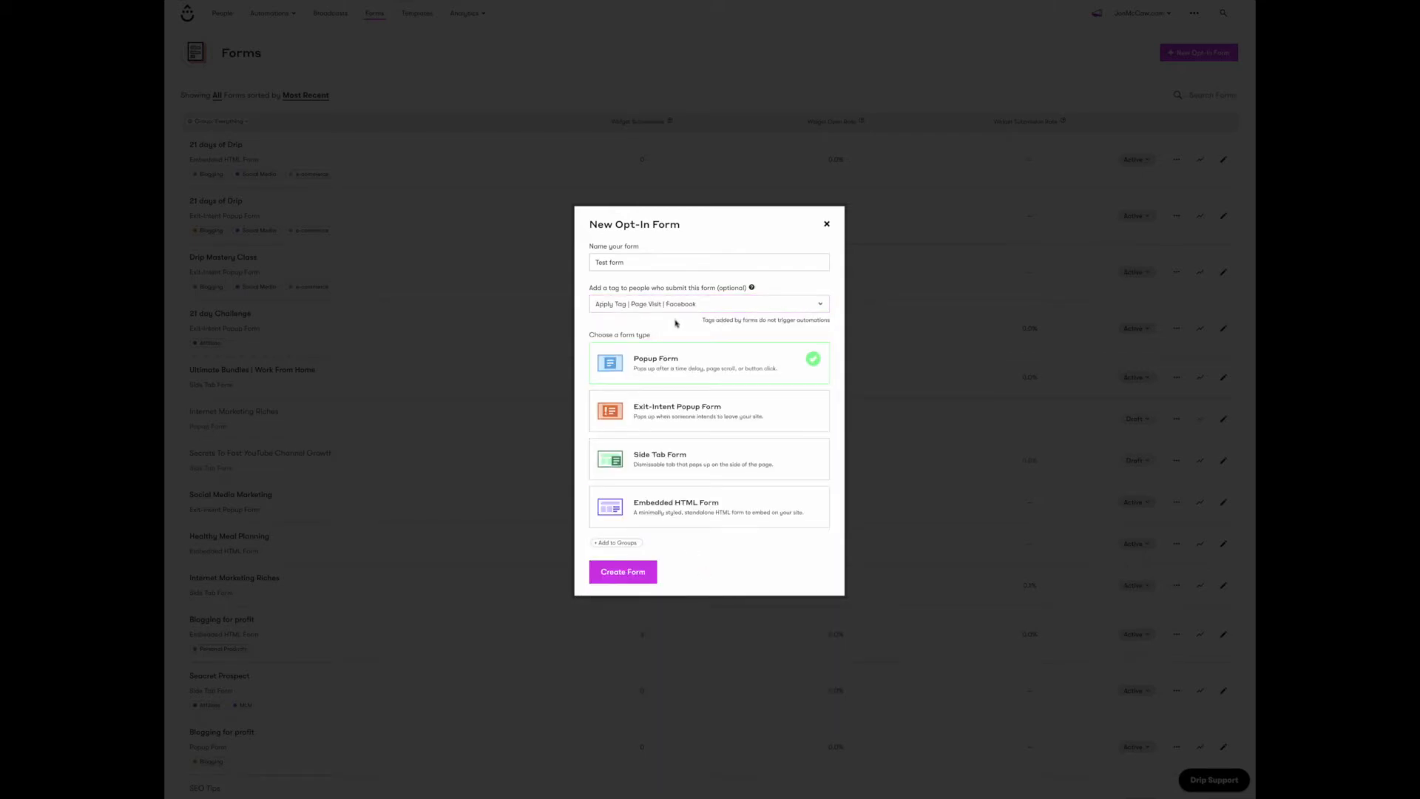
- Try the exit-intent, side tab and embedded HTML form types, settle on Popup Form and create the form
click(696, 413)
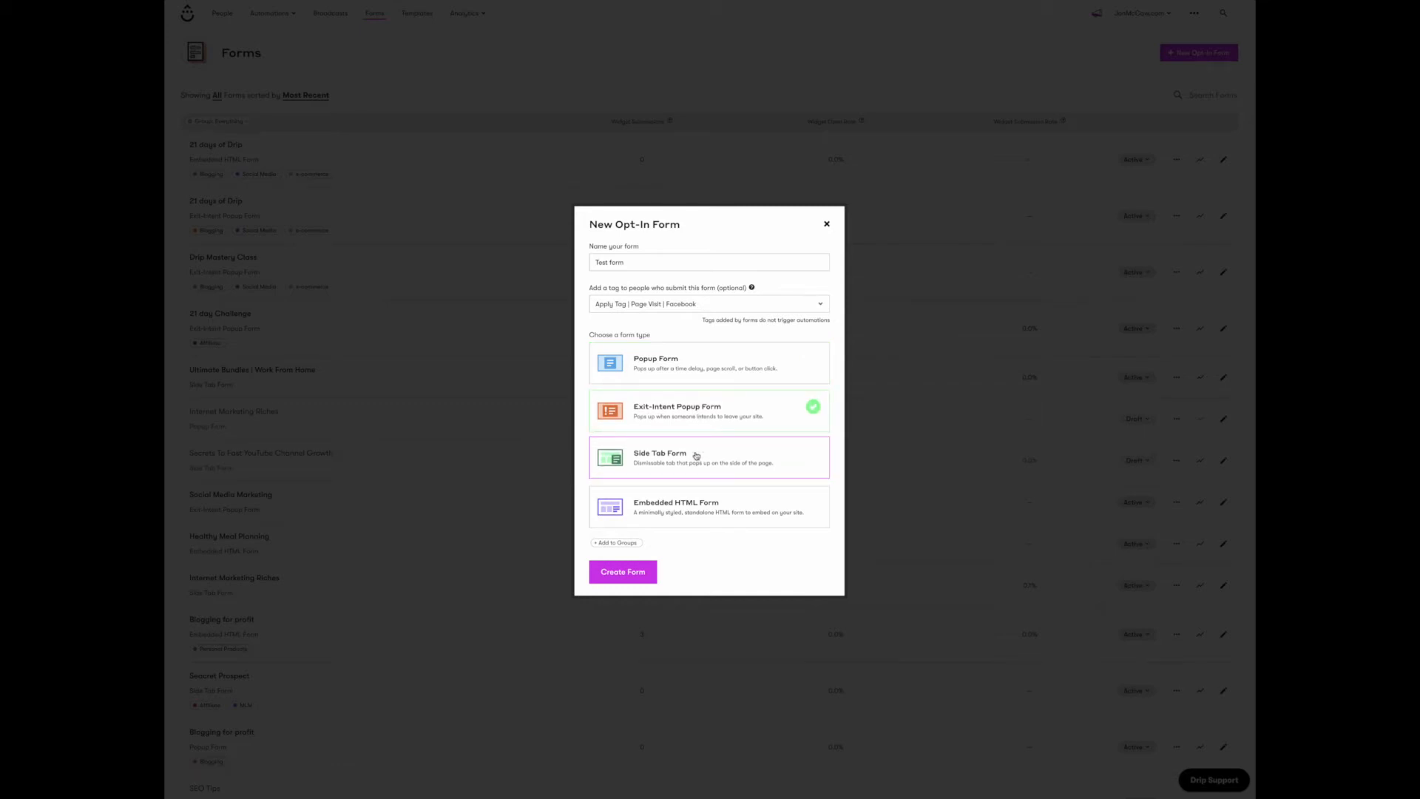
click(696, 456)
click(689, 514)
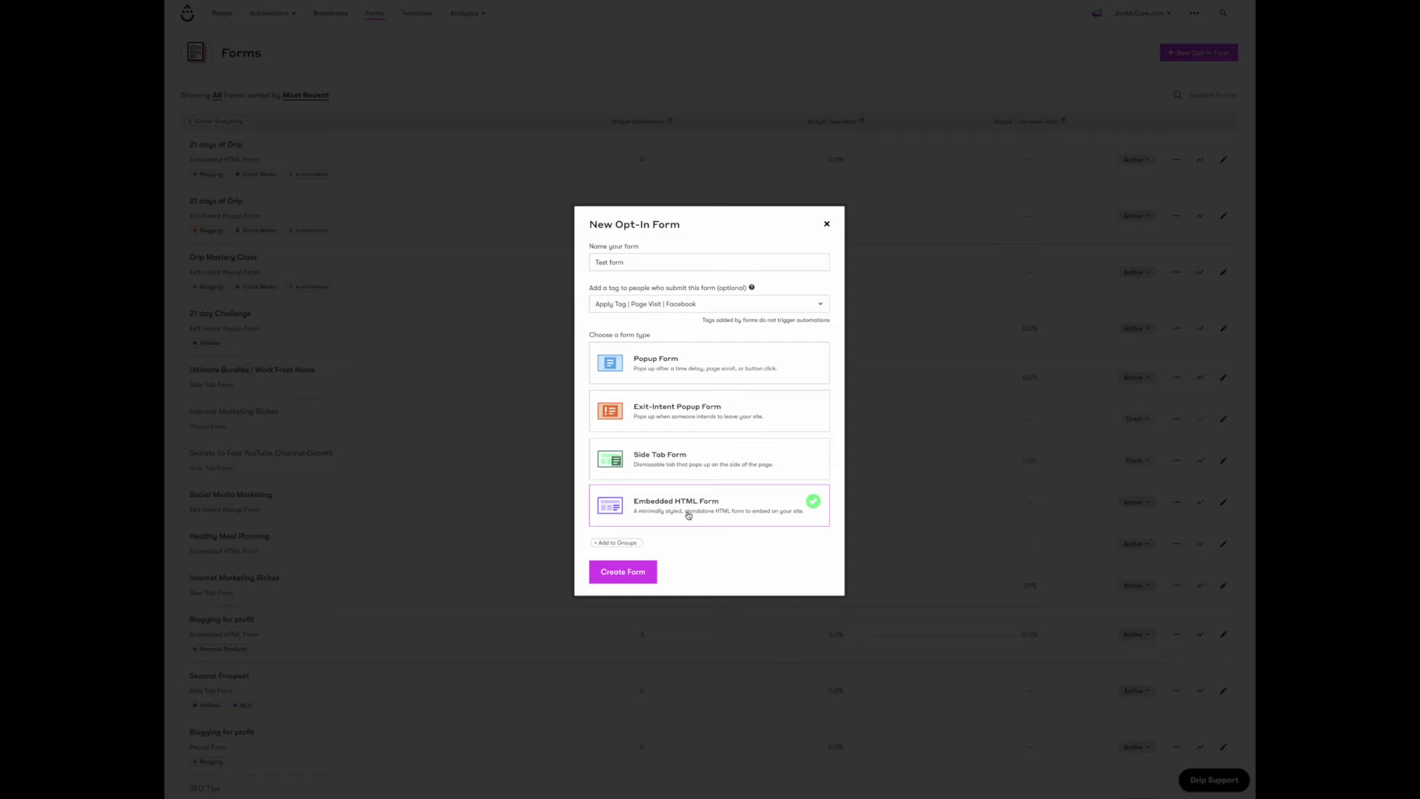
click(688, 368)
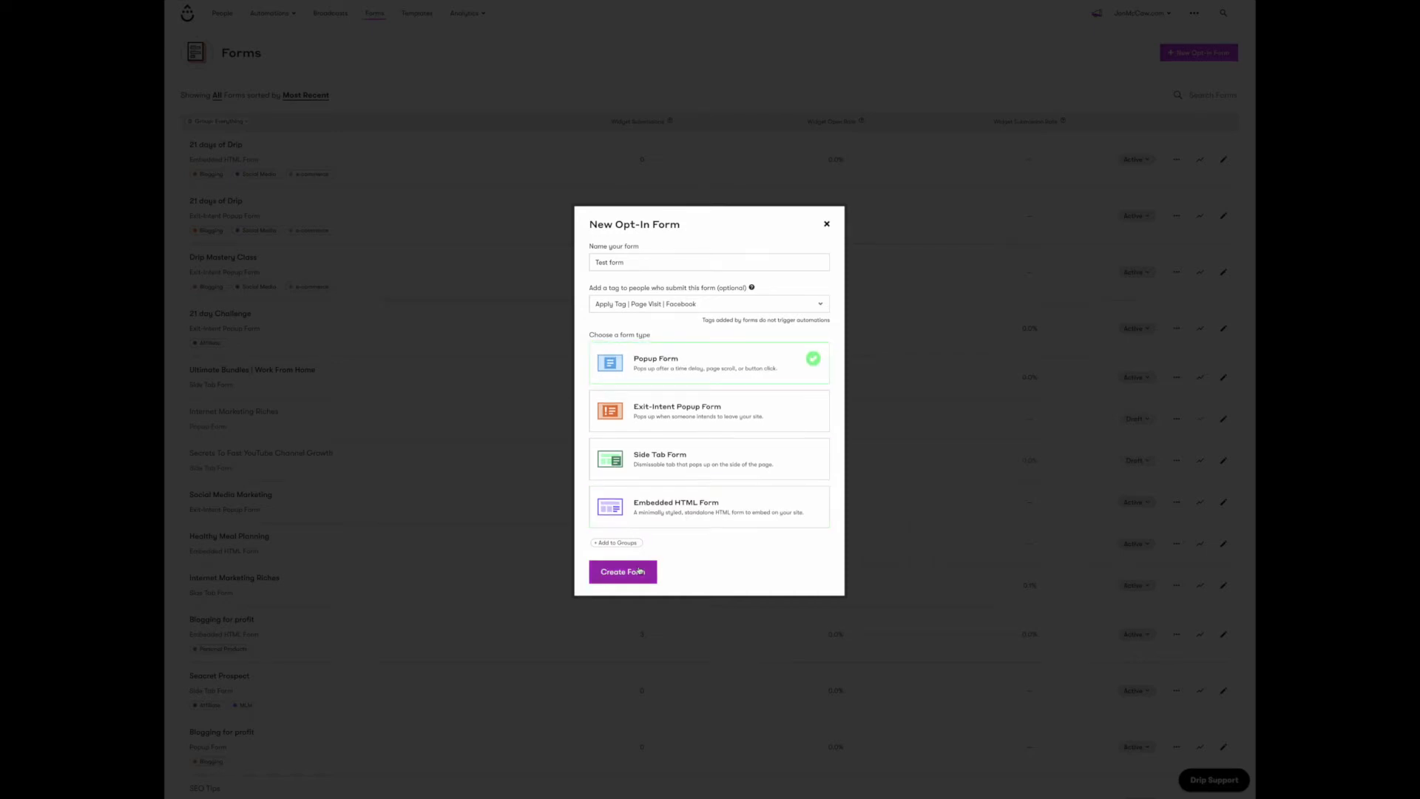
click(640, 571)
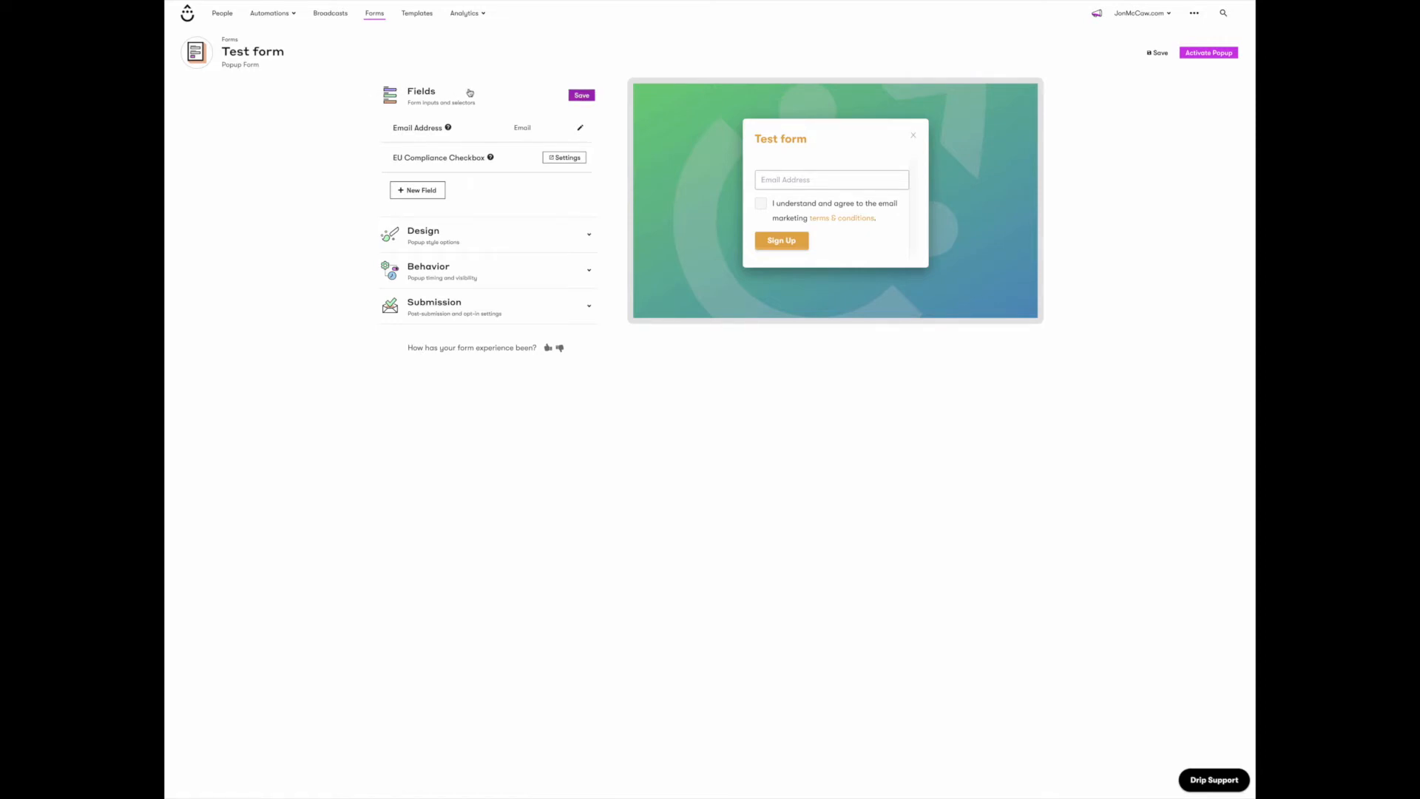
- Add a new field labelled "Phone Number" of type Phone Number that asks for SMS consent
click(425, 198)
click(568, 200)
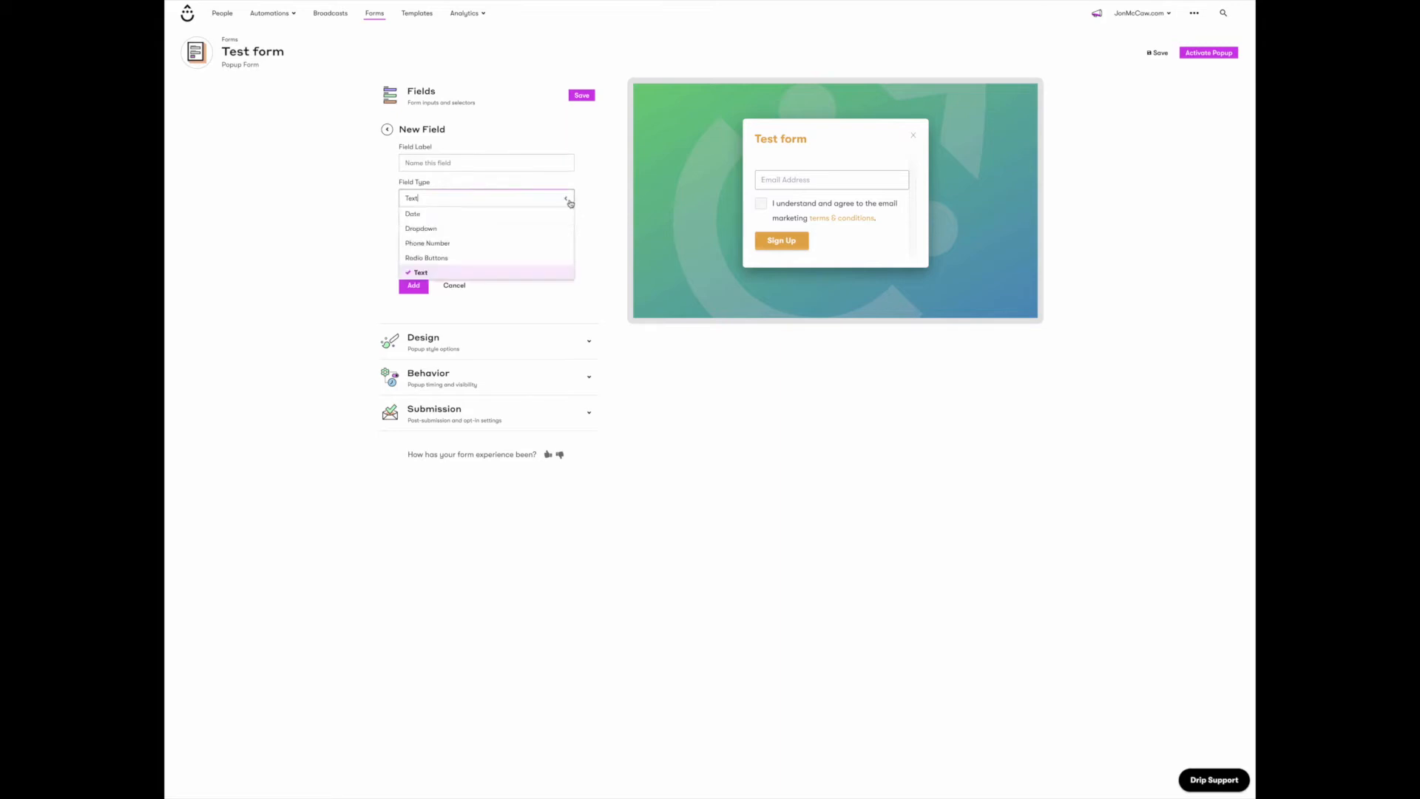
click(455, 244)
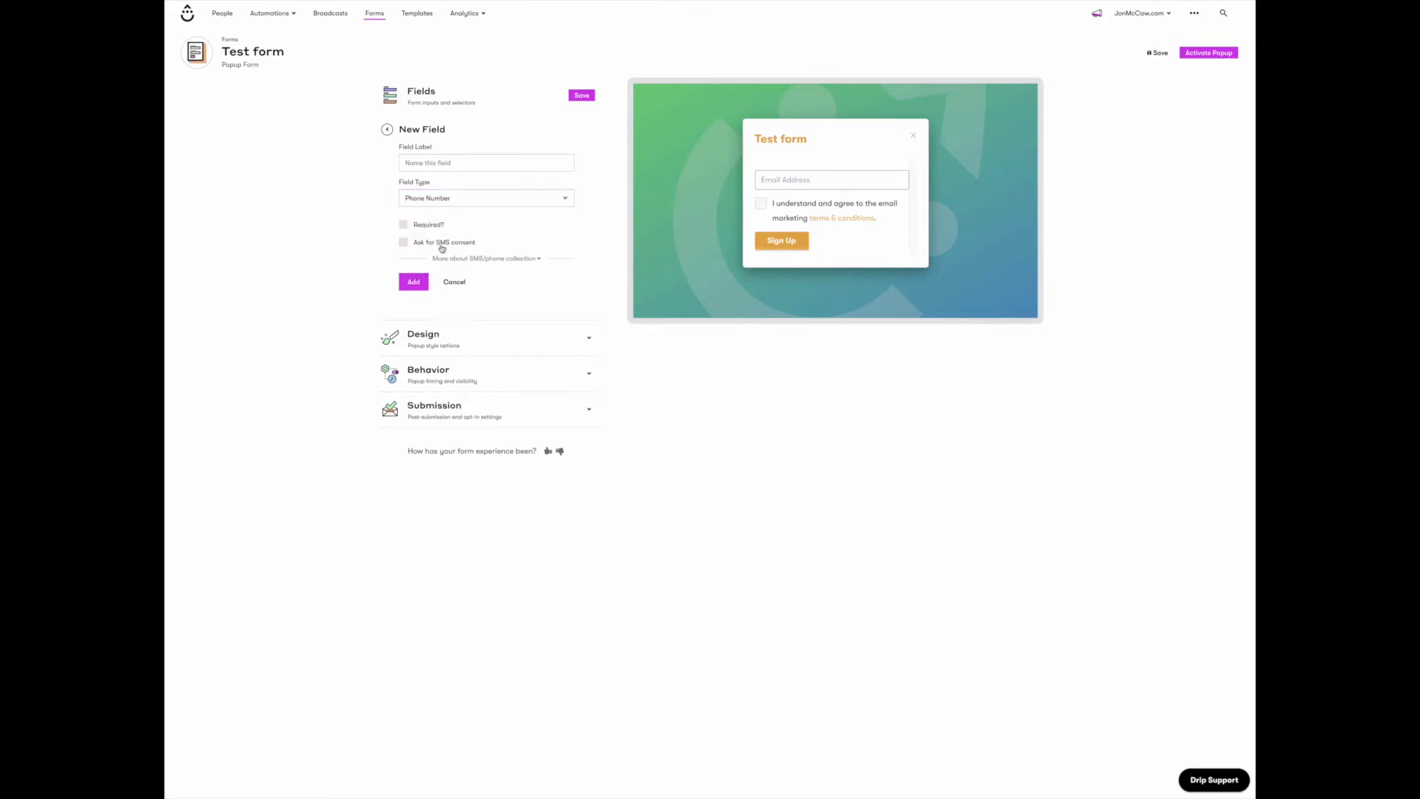
click(415, 244)
click(524, 162)
text(Phone Number)
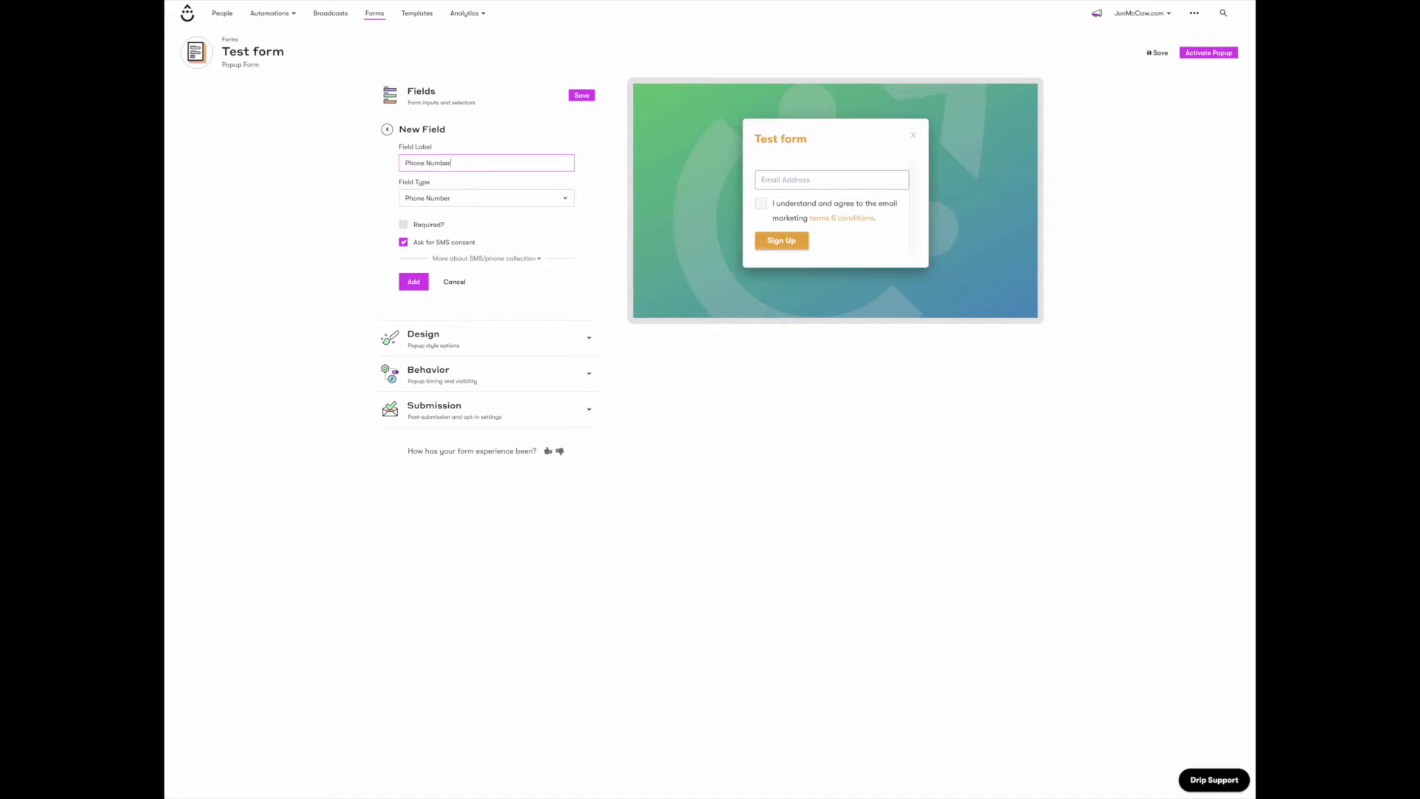
click(414, 282)
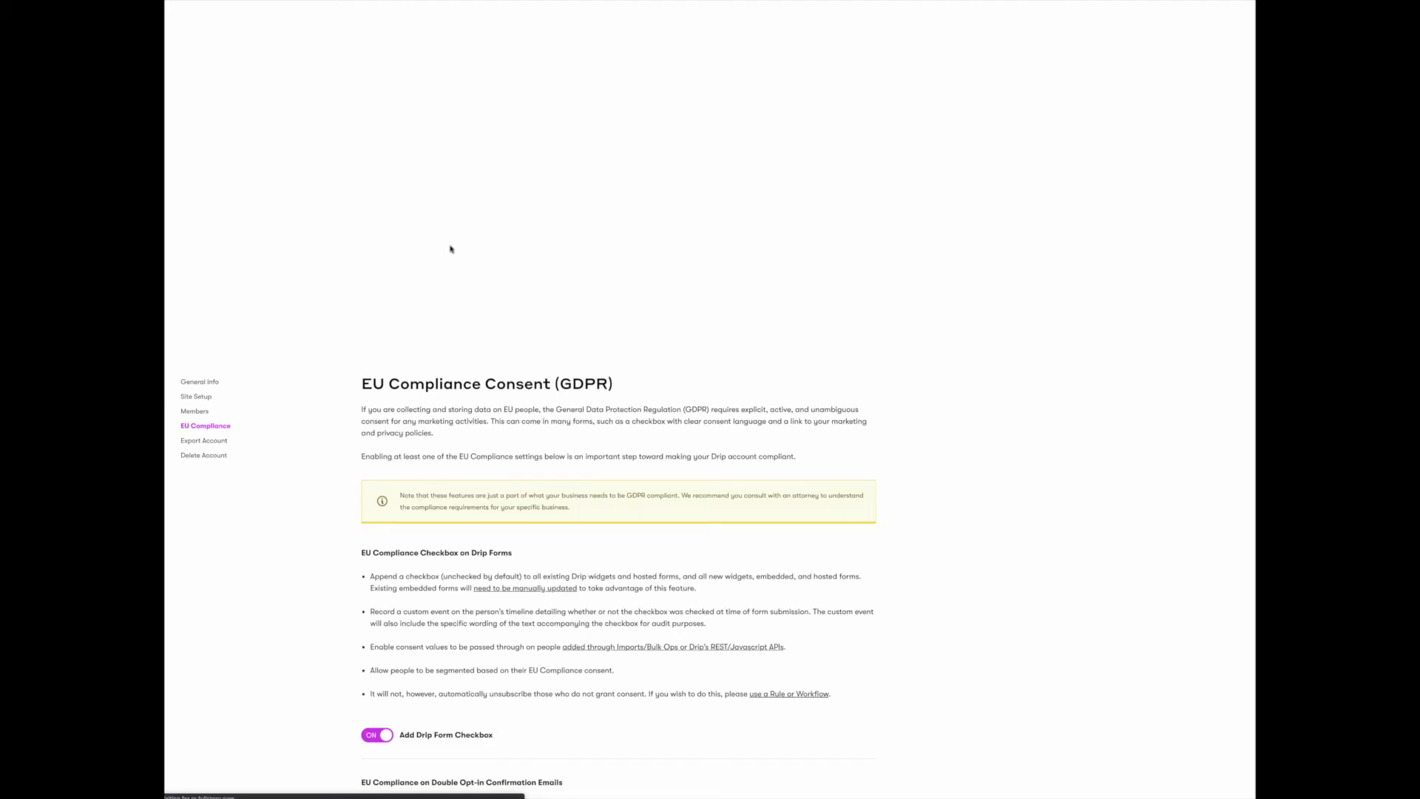
- Review the EU Compliance Consent (GDPR) settings for forms and opt-in emails and save them
scroll(451, 248, down, 5)
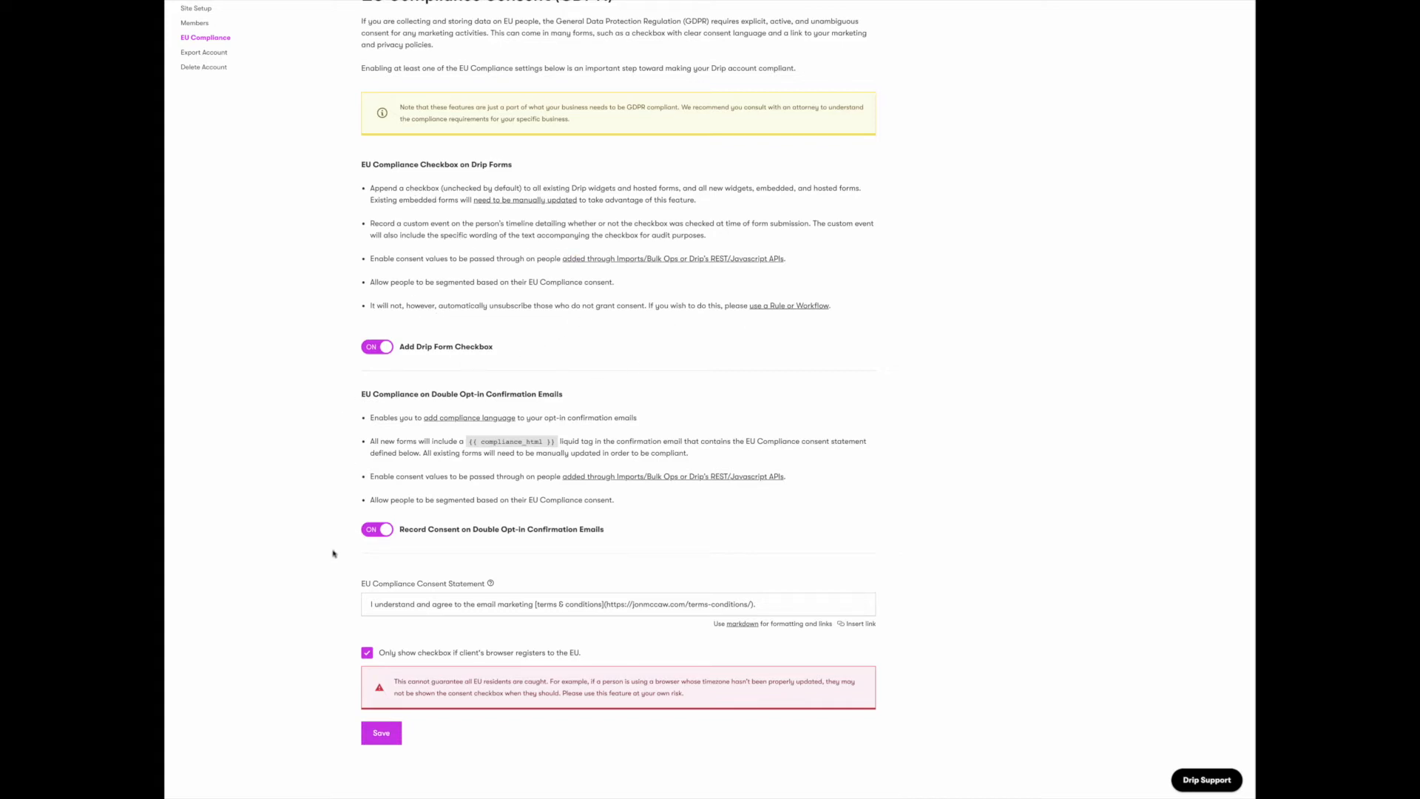
scroll(334, 554, up, 2)
scroll(335, 554, down, 2)
click(381, 733)
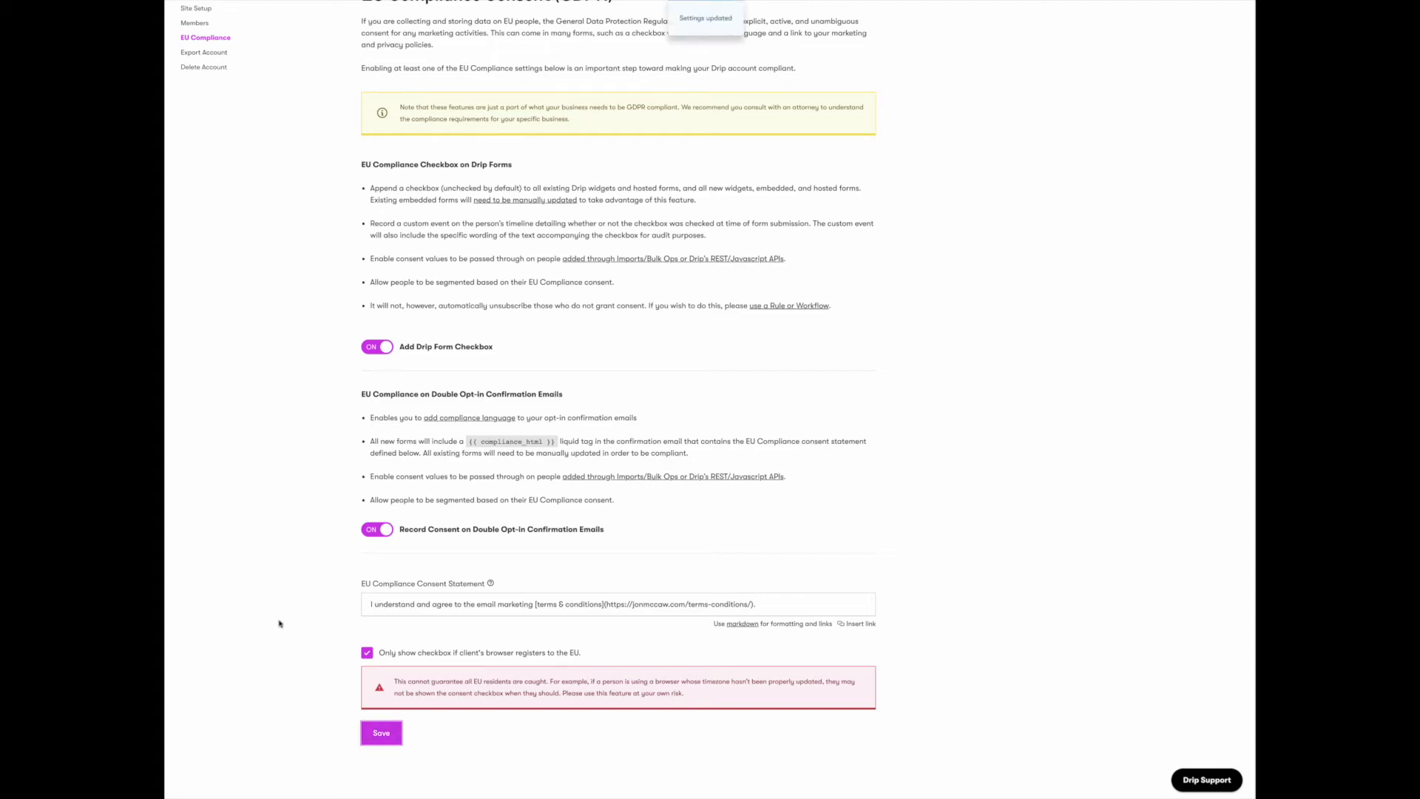
scroll(280, 624, up, 2)
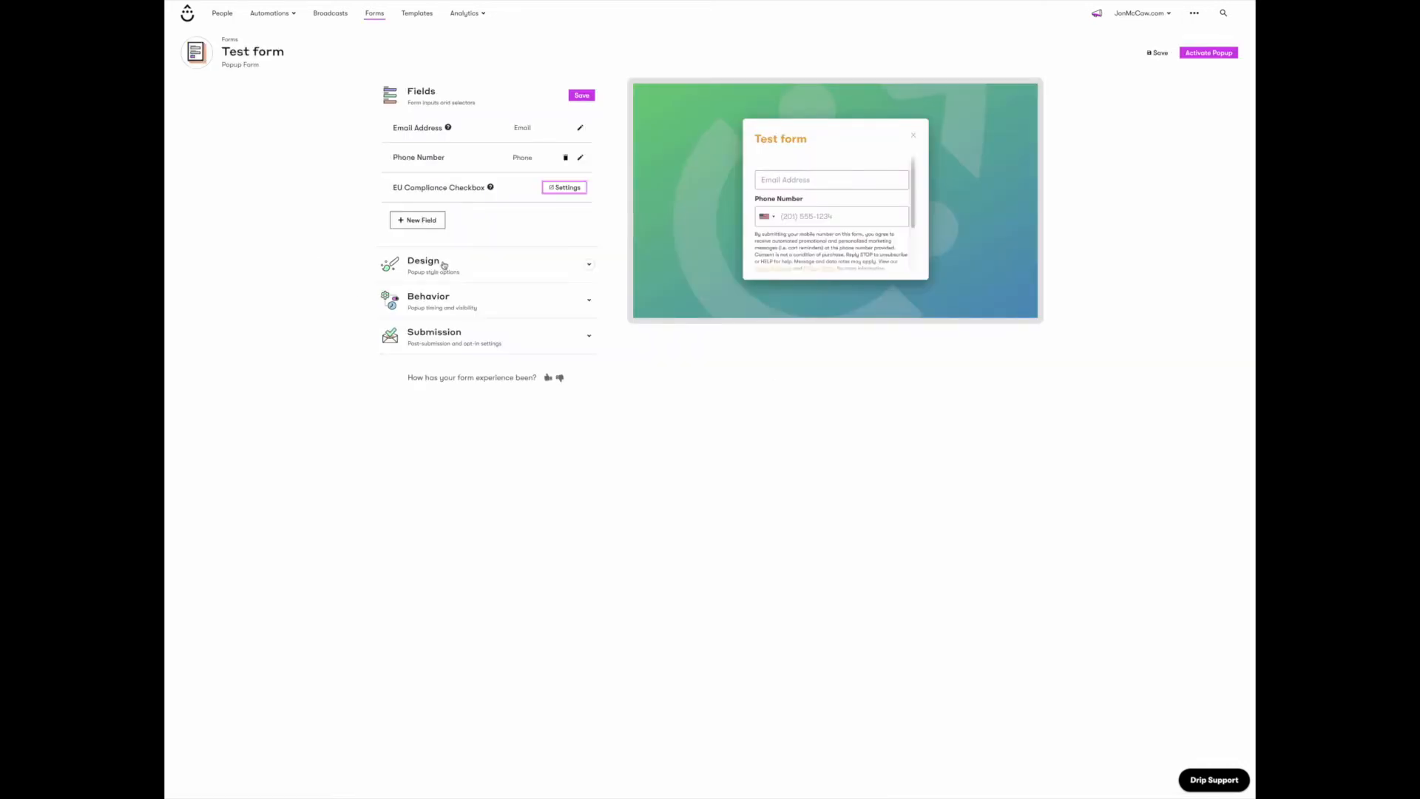
- Style the popup with a dark blue headline and button color and a font size of 16 px
click(478, 268)
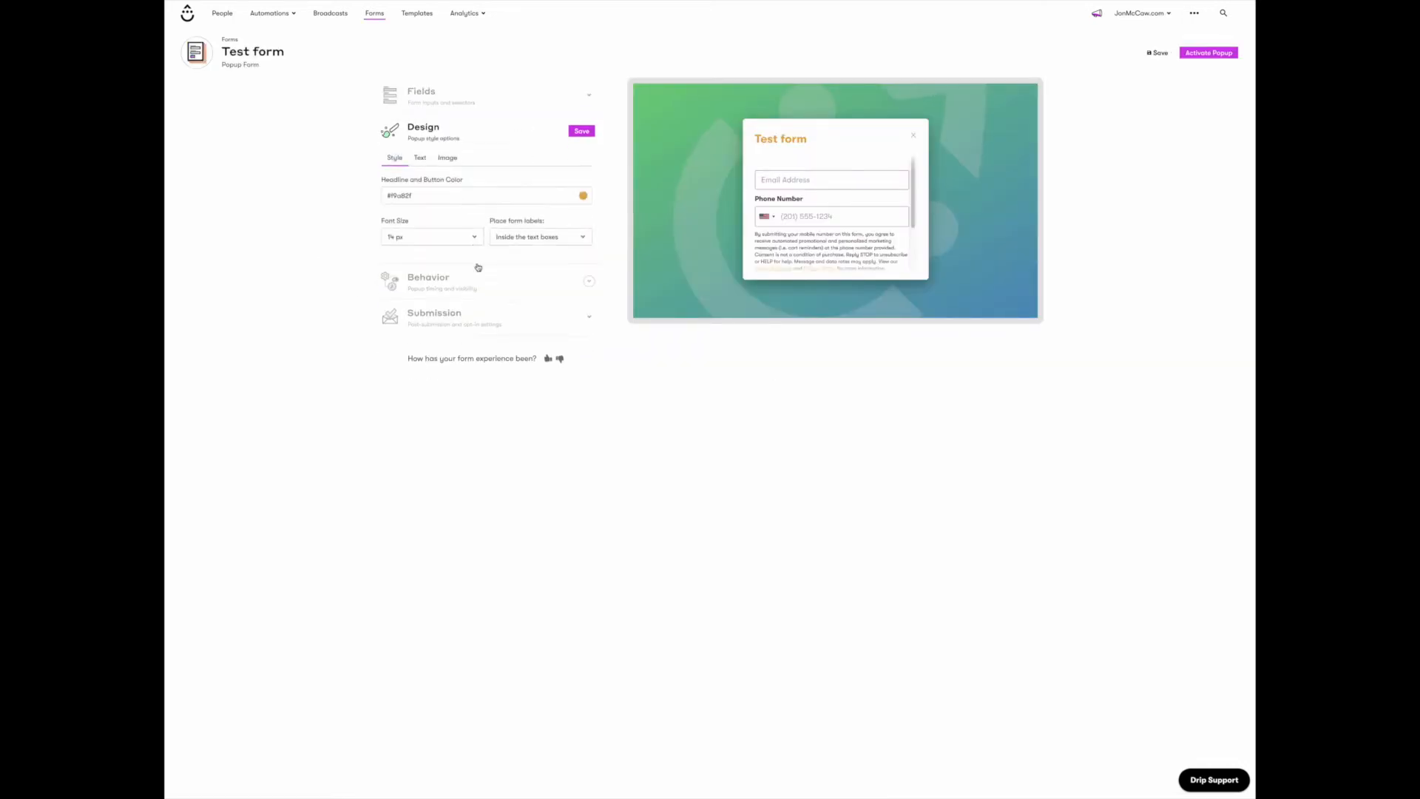
click(583, 195)
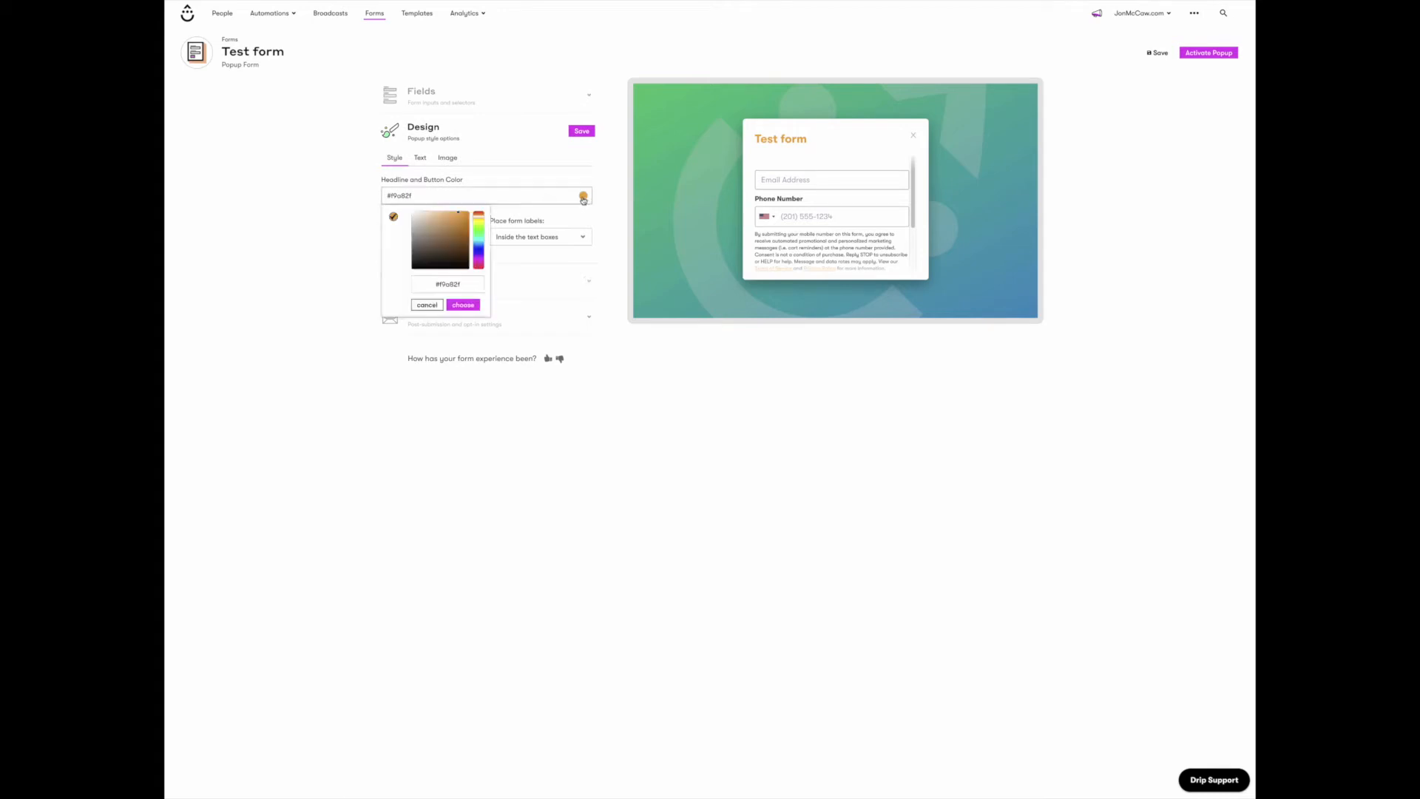
click(478, 251)
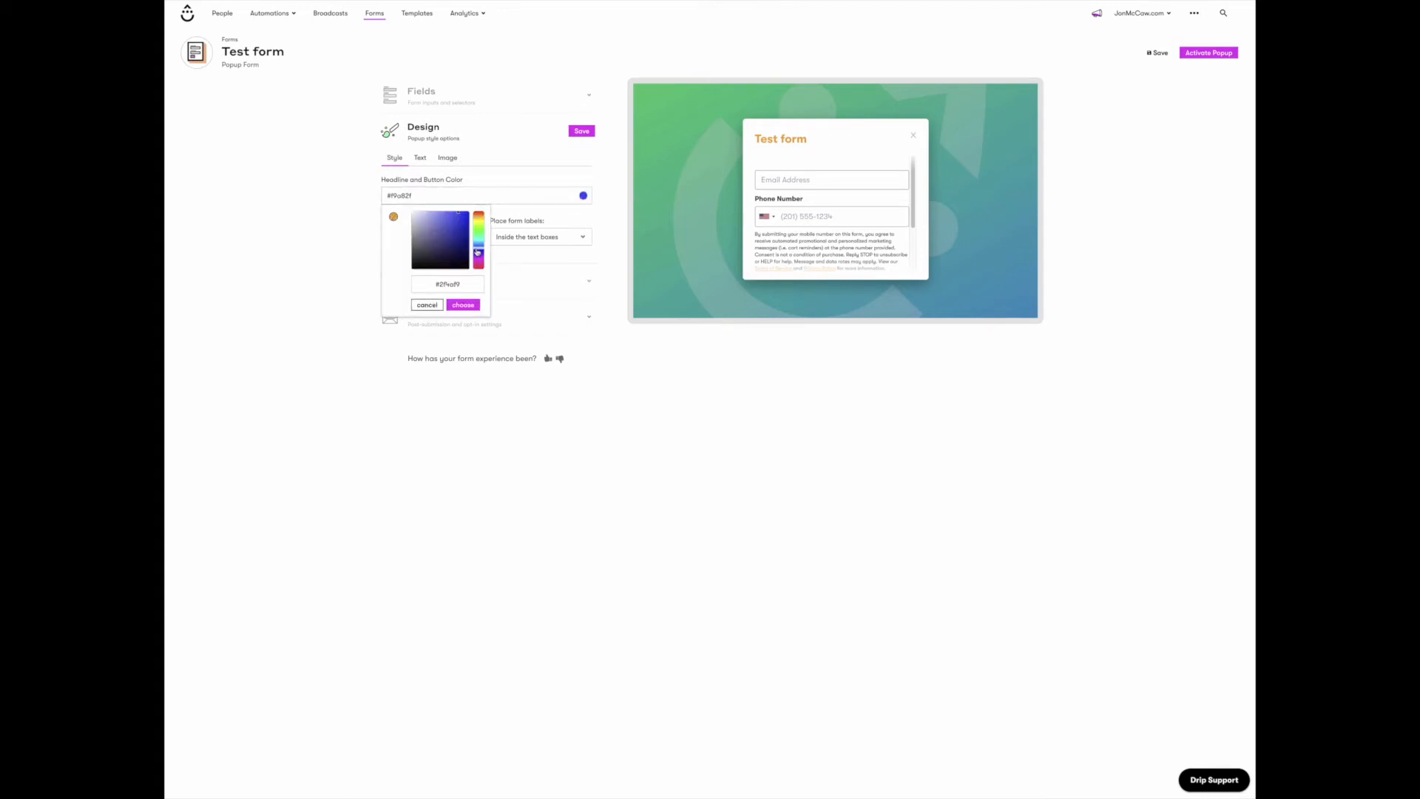
click(455, 228)
click(462, 306)
click(474, 239)
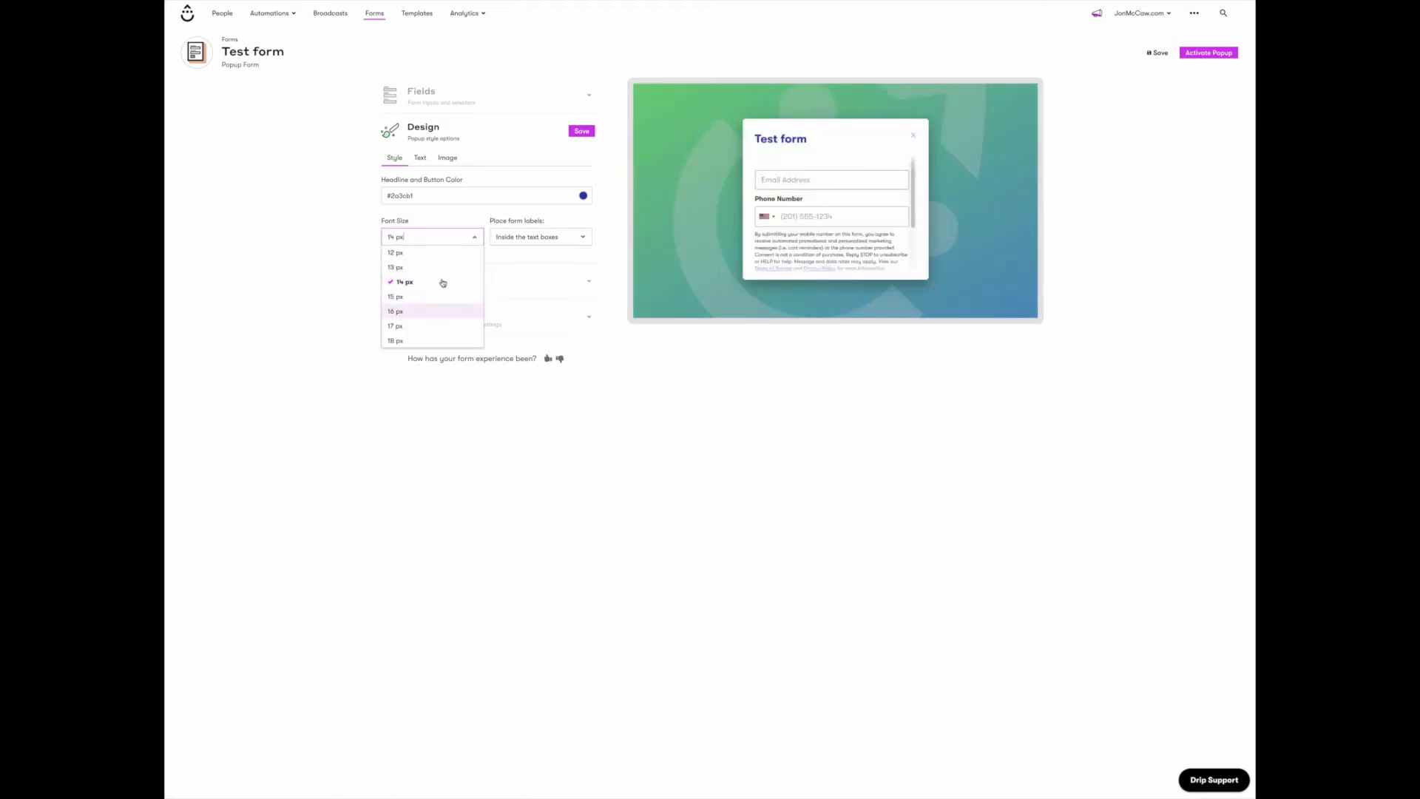
click(436, 313)
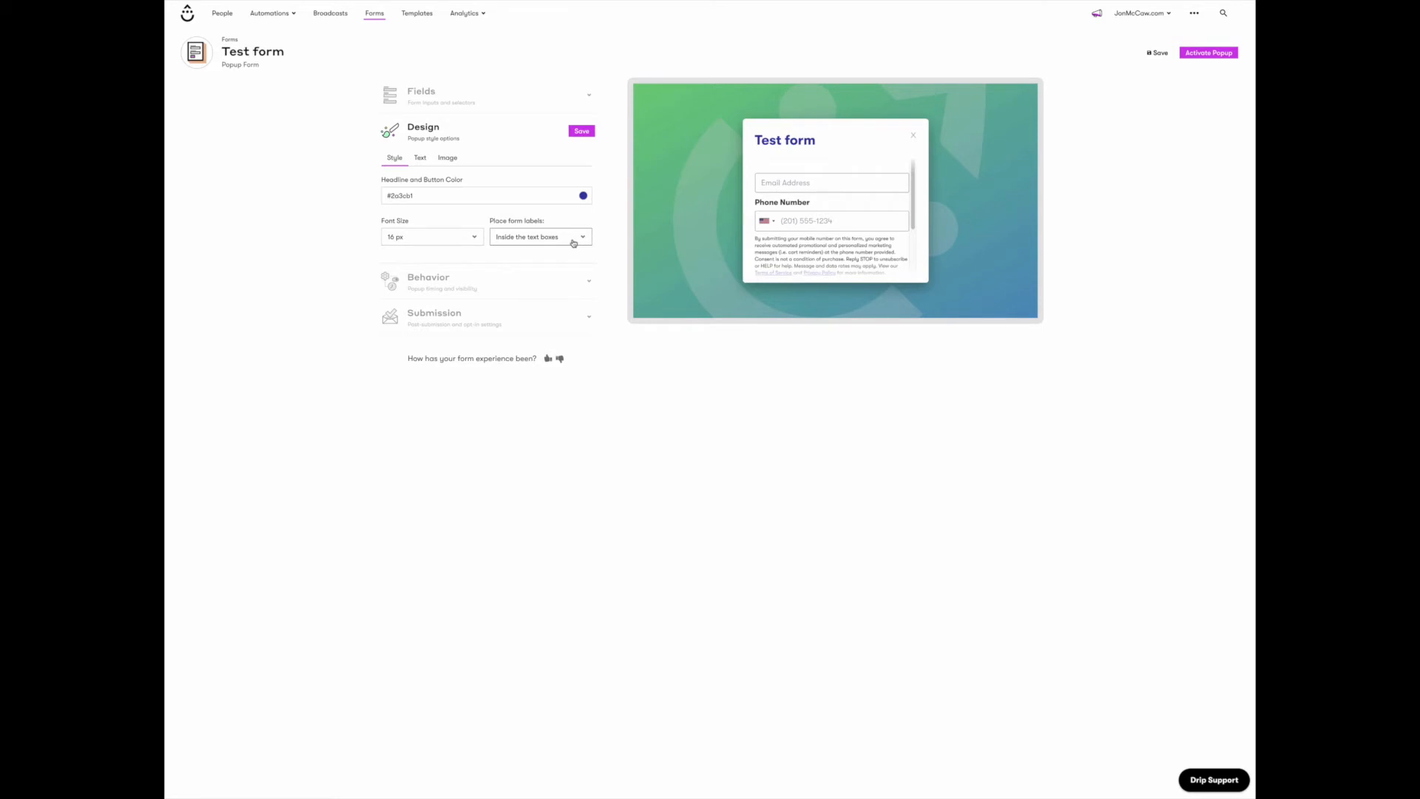
- Try placing the form labels above the text boxes and return them to inside the text boxes
click(574, 243)
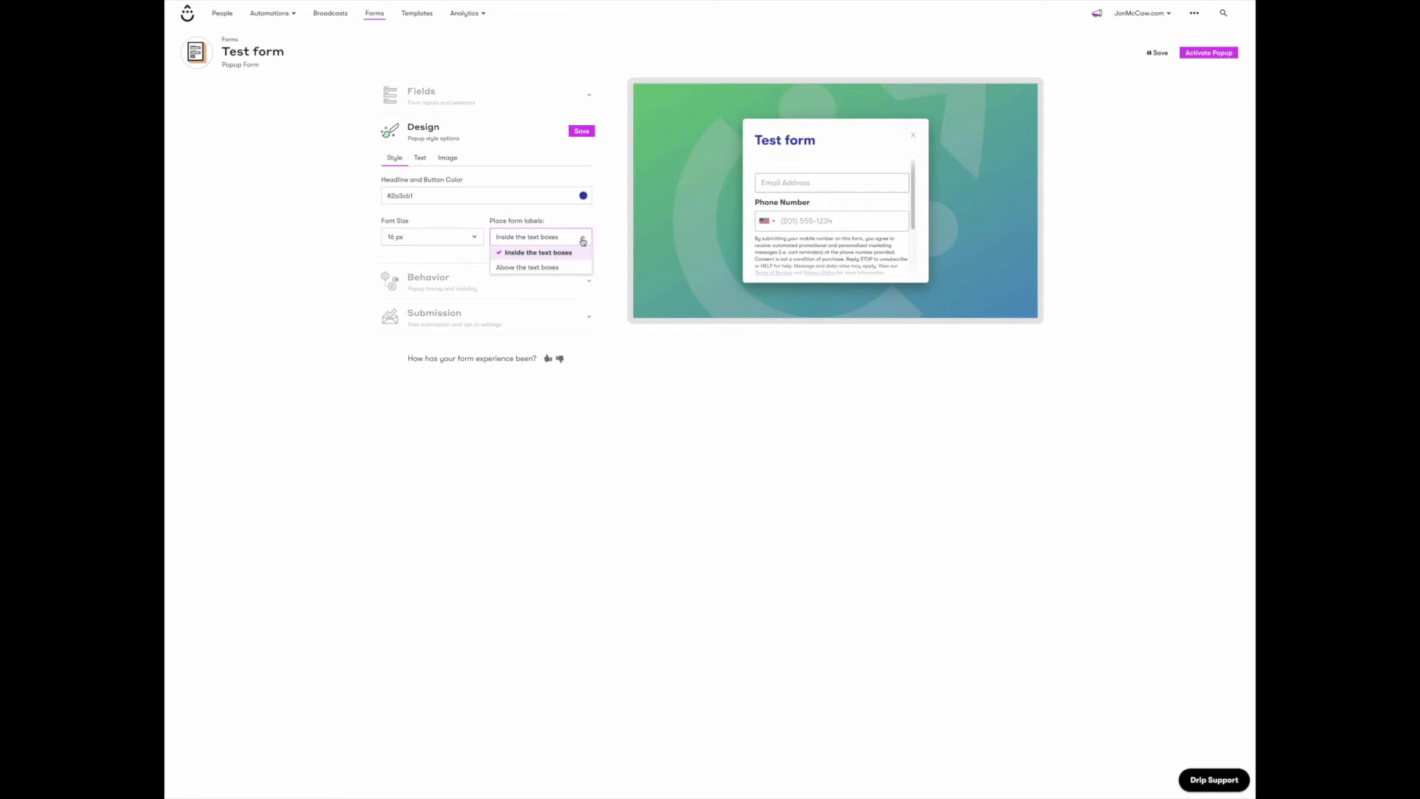
click(571, 266)
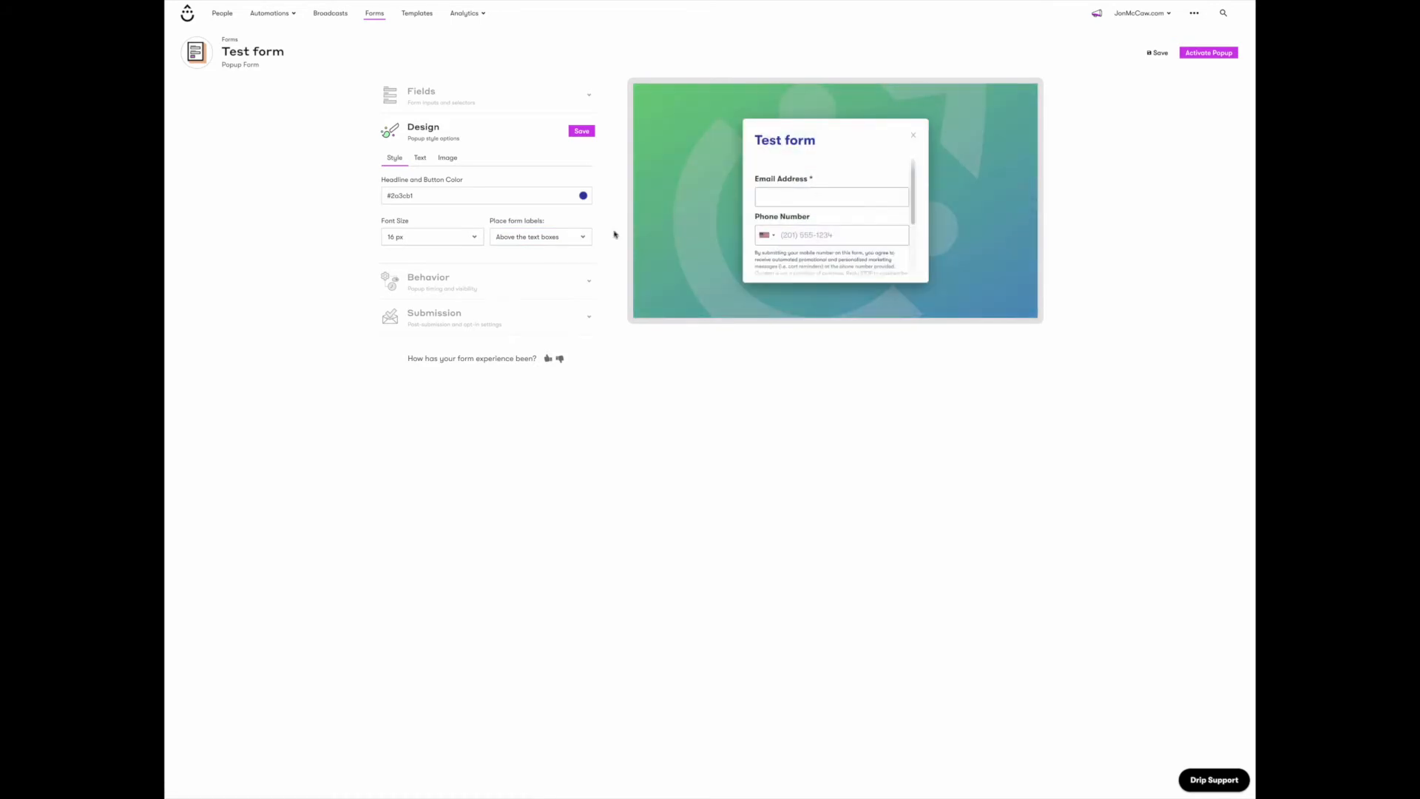
click(580, 241)
click(549, 253)
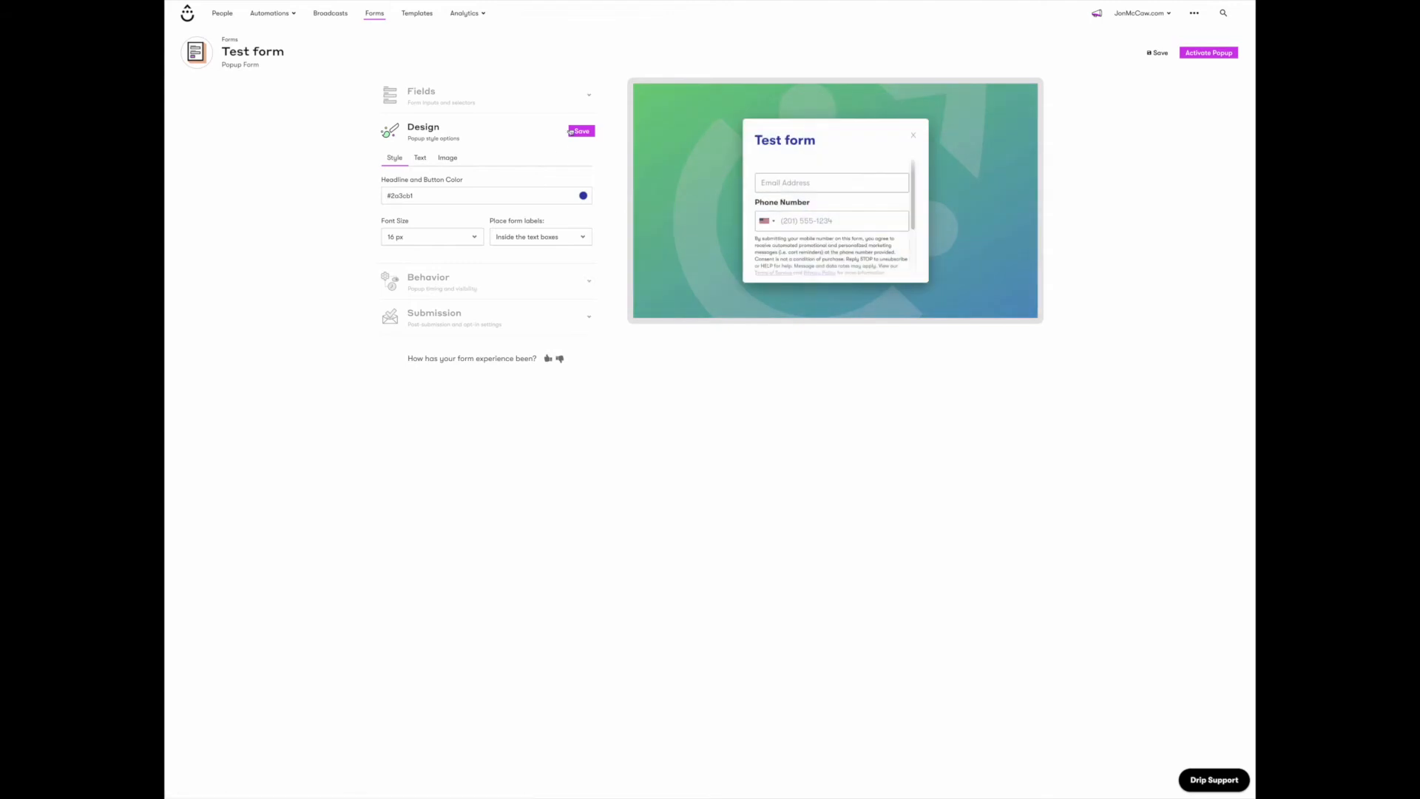
- Enter "desc. for this form!" as the popup's description and set its button text to "Submitting"
click(427, 162)
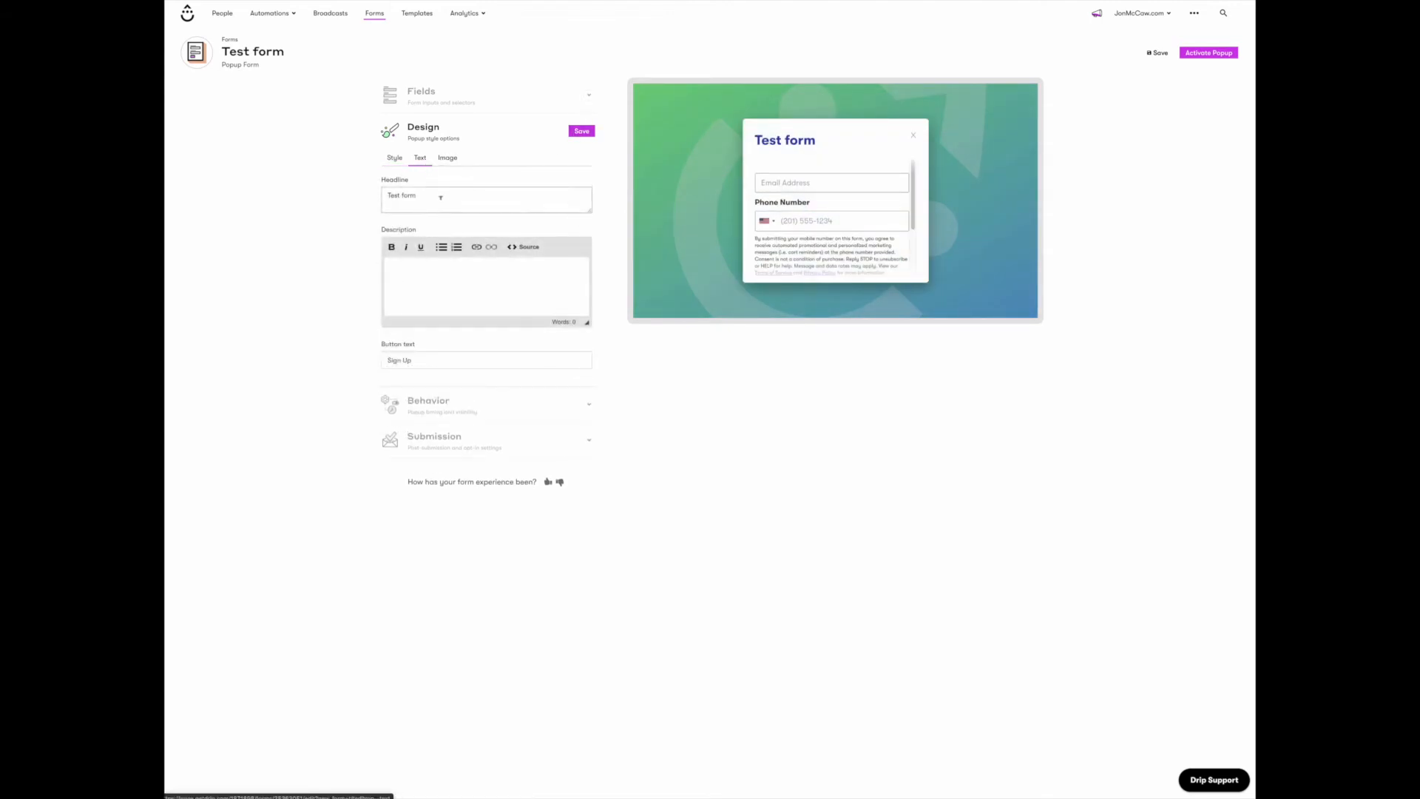
click(467, 271)
text(desc. for thi)
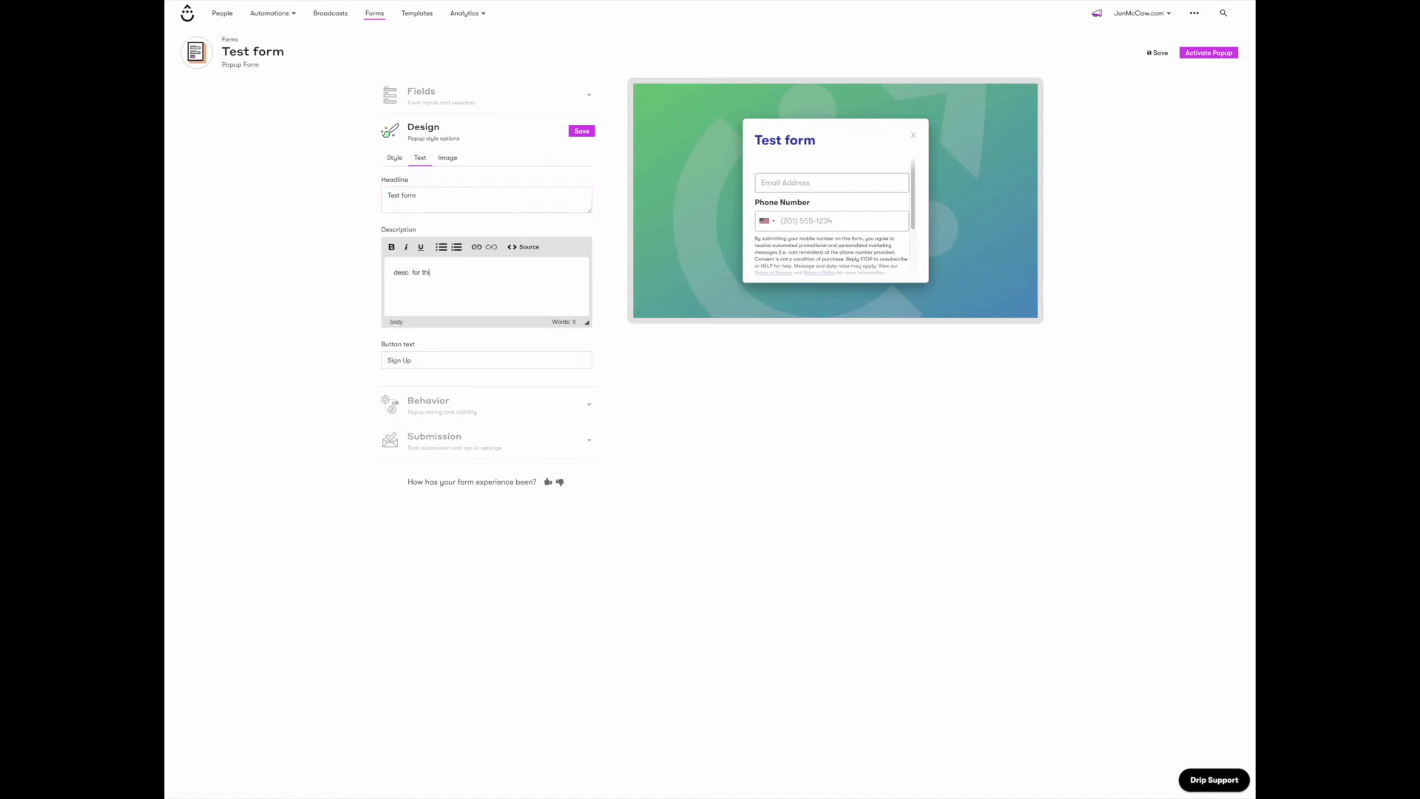
text(s form!)
drag(444, 361, 370, 364)
text(Submitting)
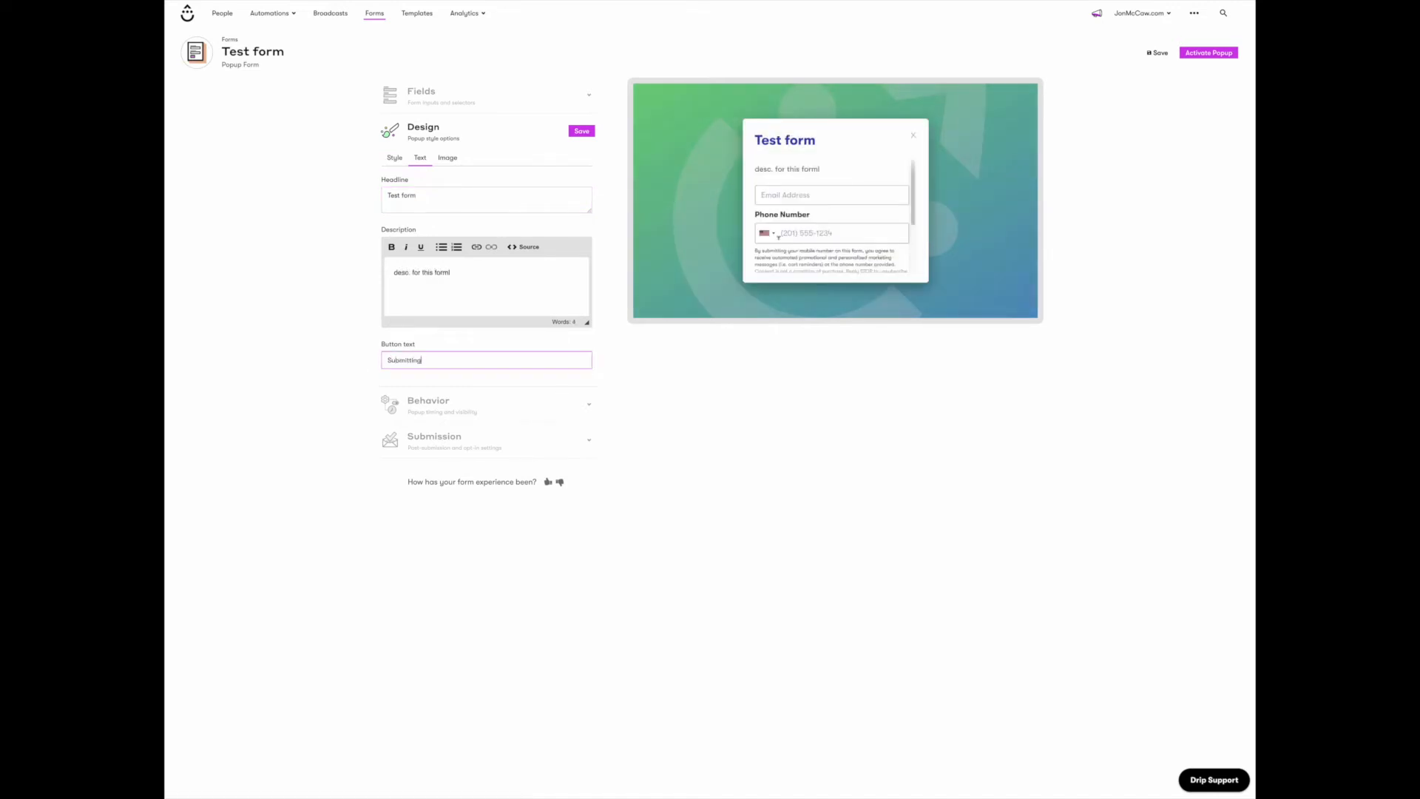
drag(914, 205, 914, 266)
- Set the popup's delay before reappearing to 5 days and the delay if dismissed to 14 days
click(487, 400)
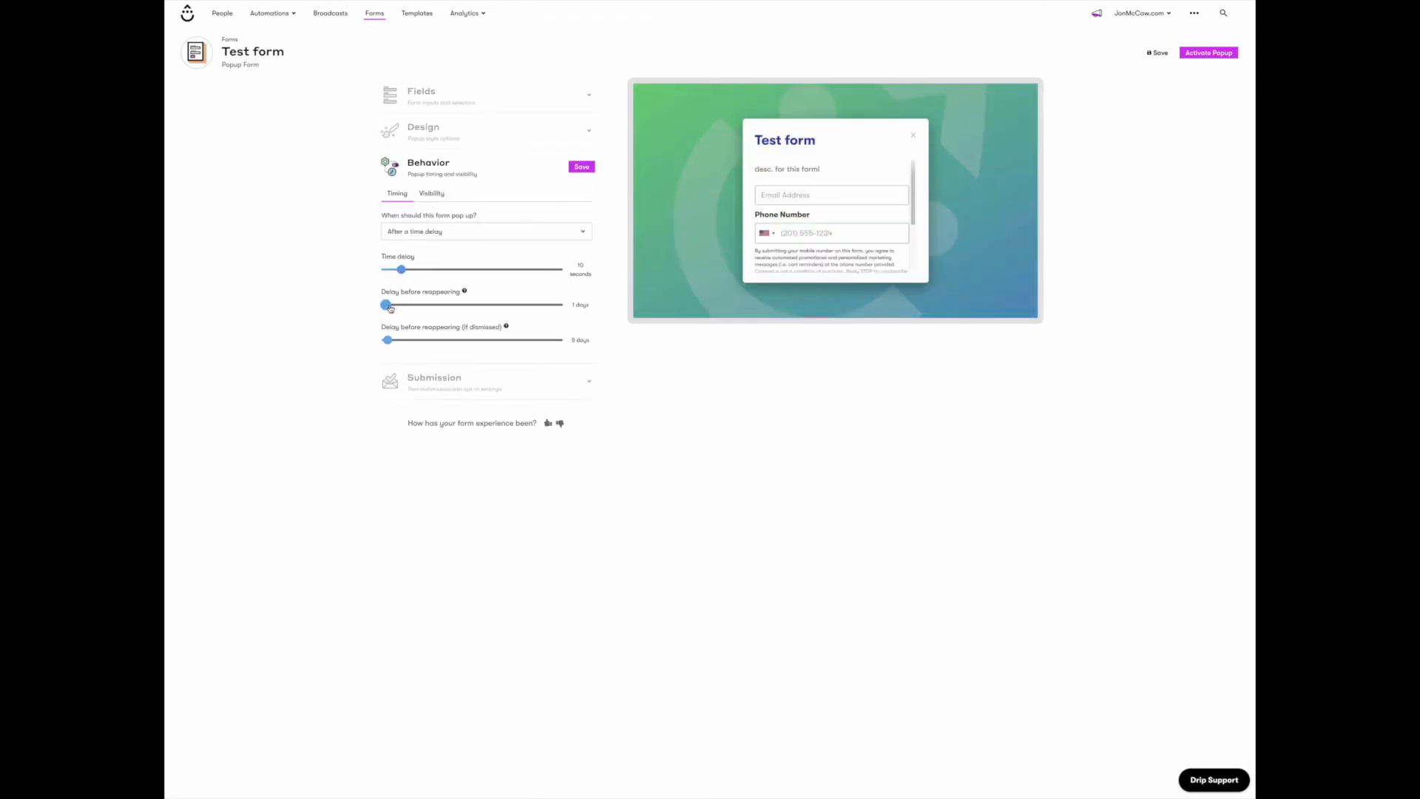
drag(385, 304, 393, 305)
drag(389, 342, 394, 343)
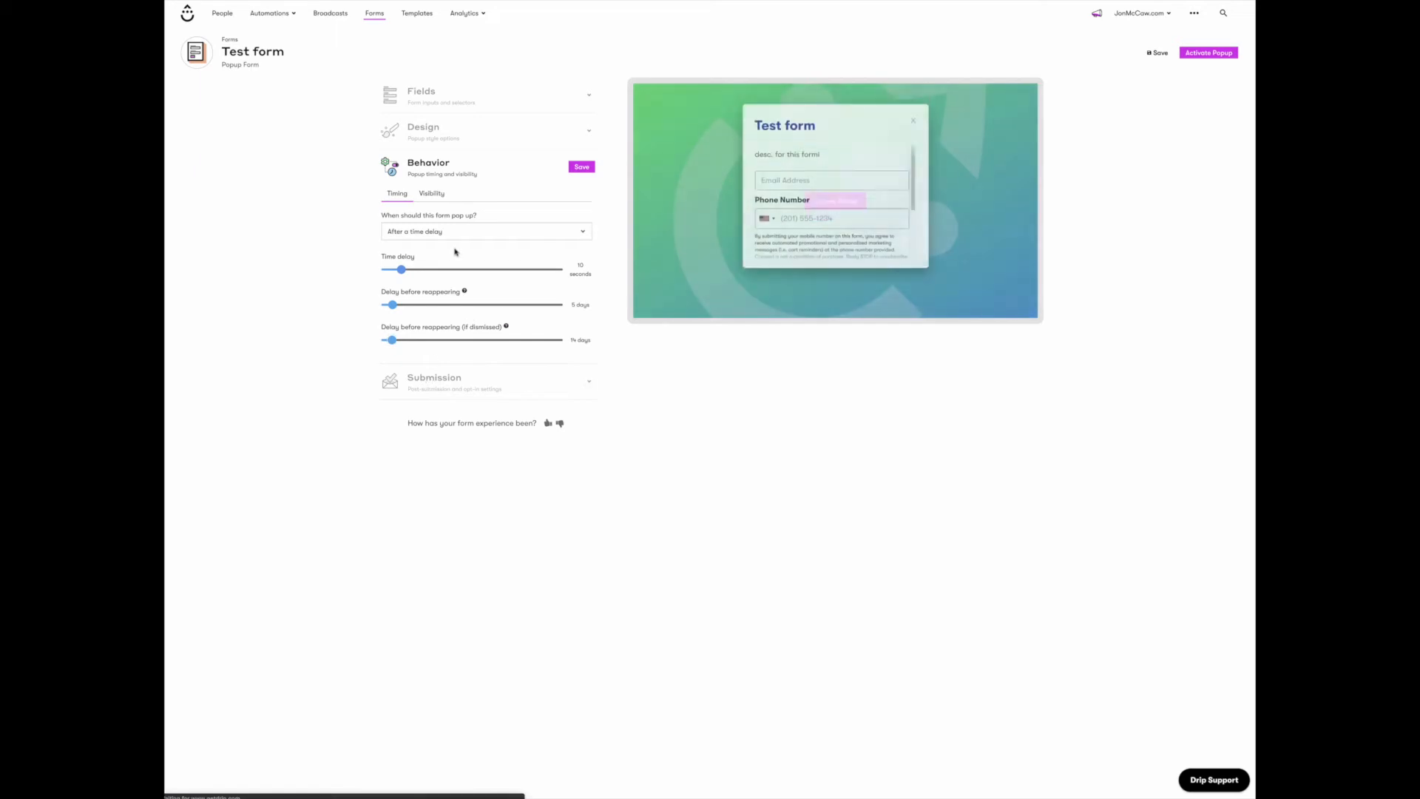
- Show the popup only on specific pages, listing the paths "//tag//" and "/page post/", and save the behavior settings
click(434, 194)
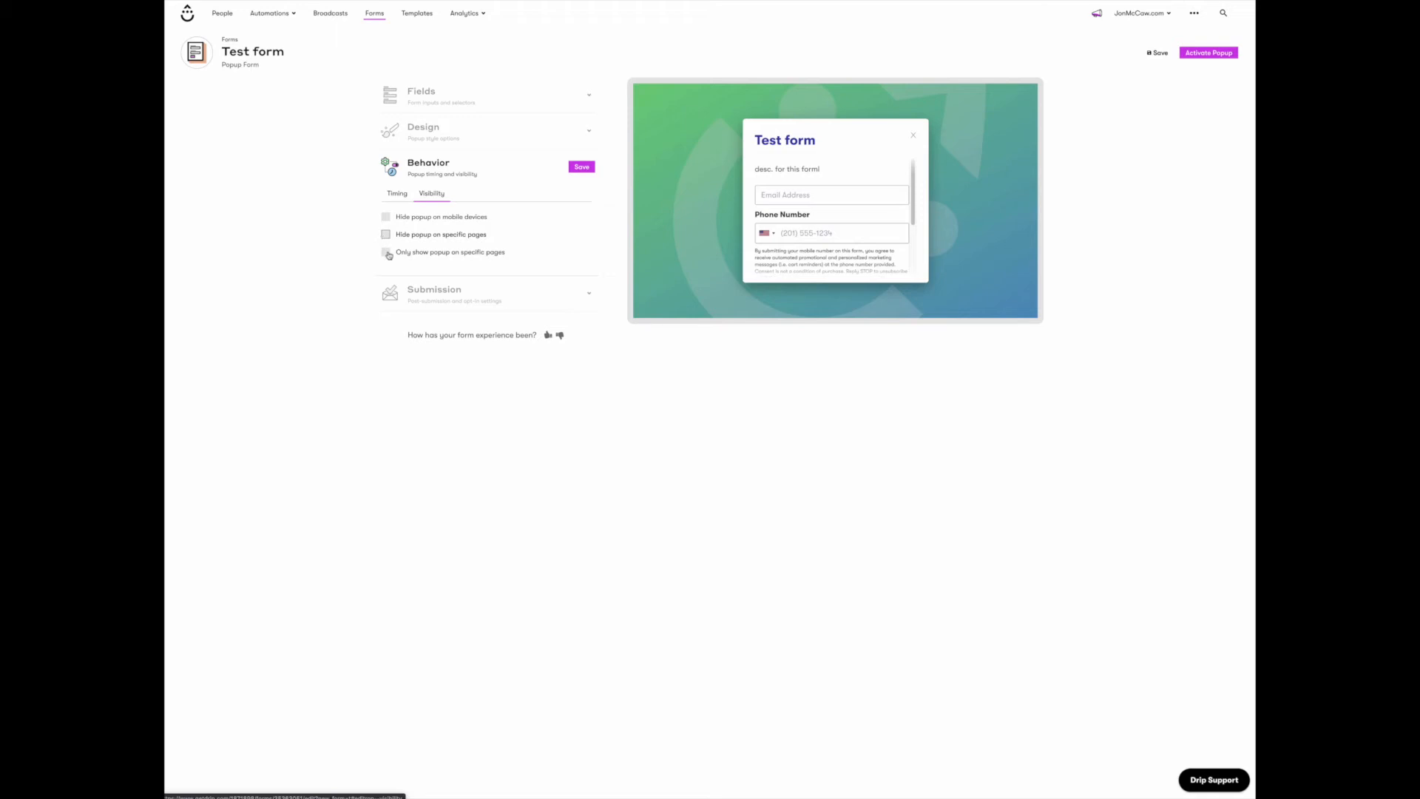
click(385, 252)
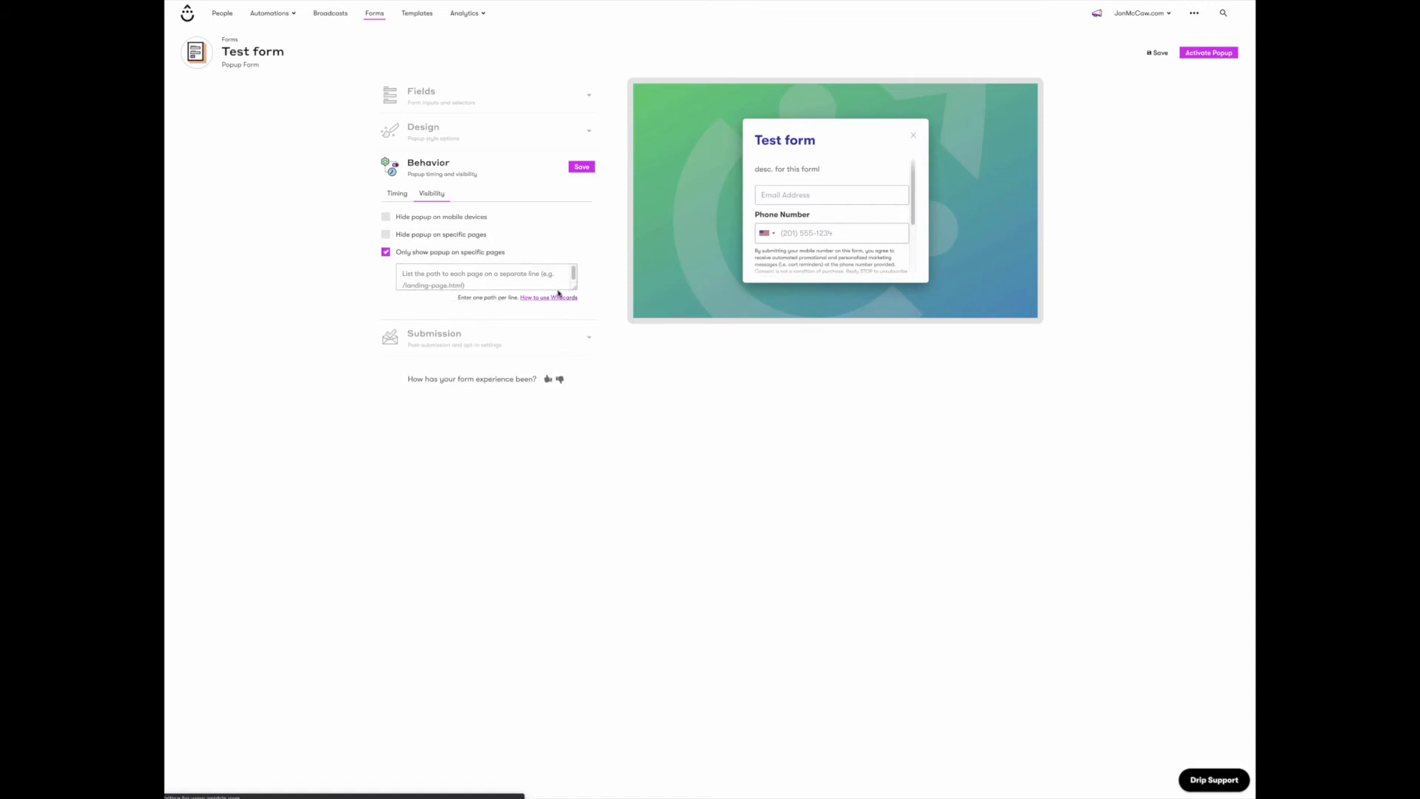
drag(575, 289, 575, 403)
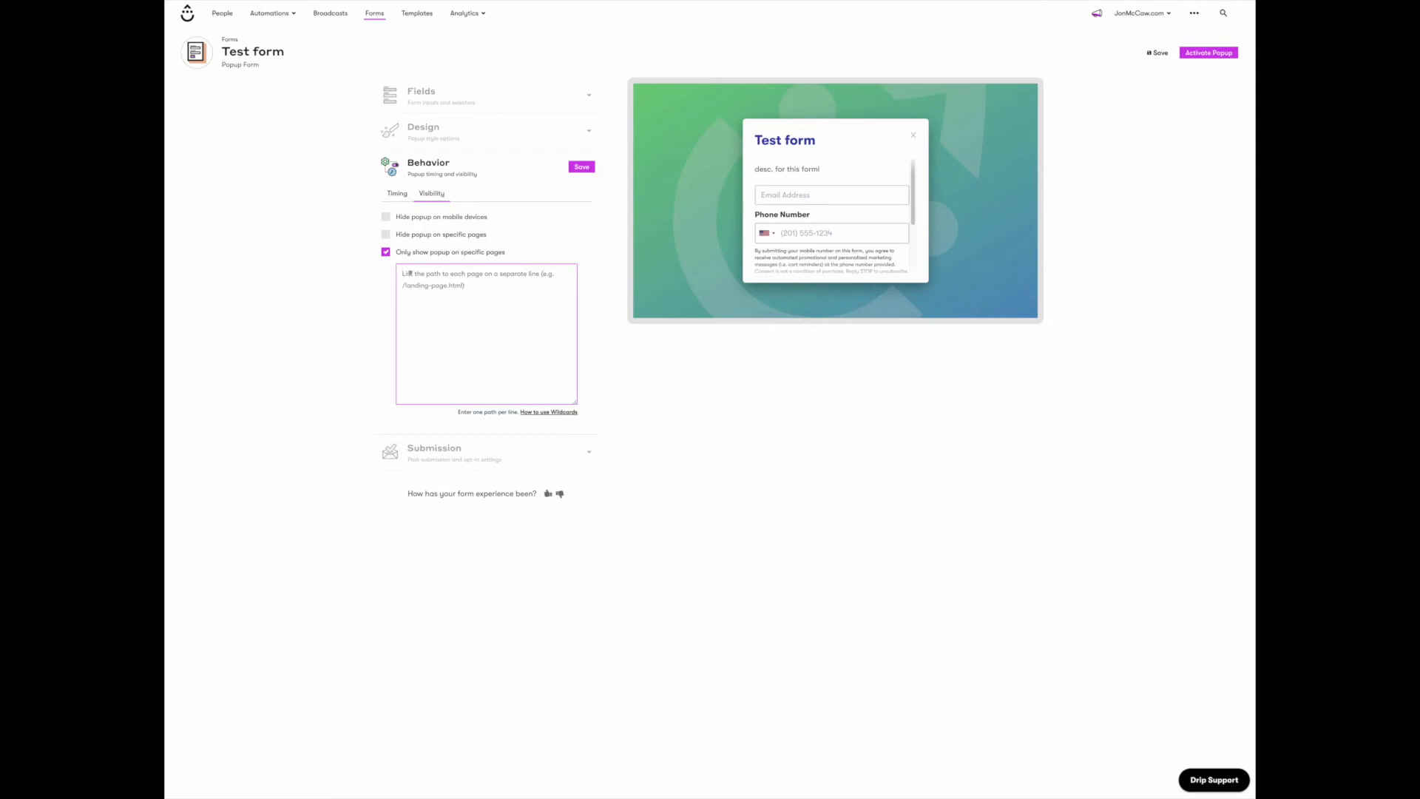
text(//tag//)
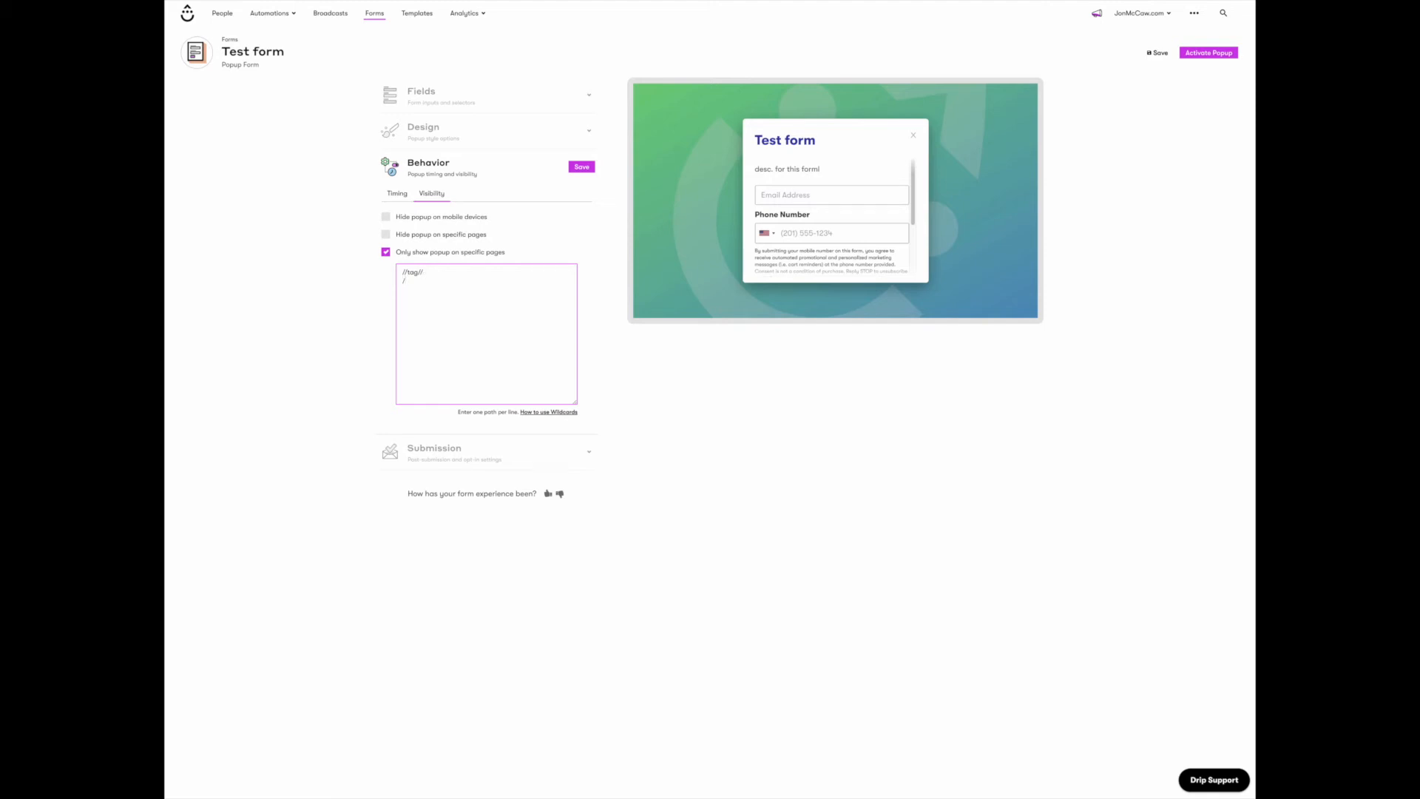
text(page post/)
click(576, 167)
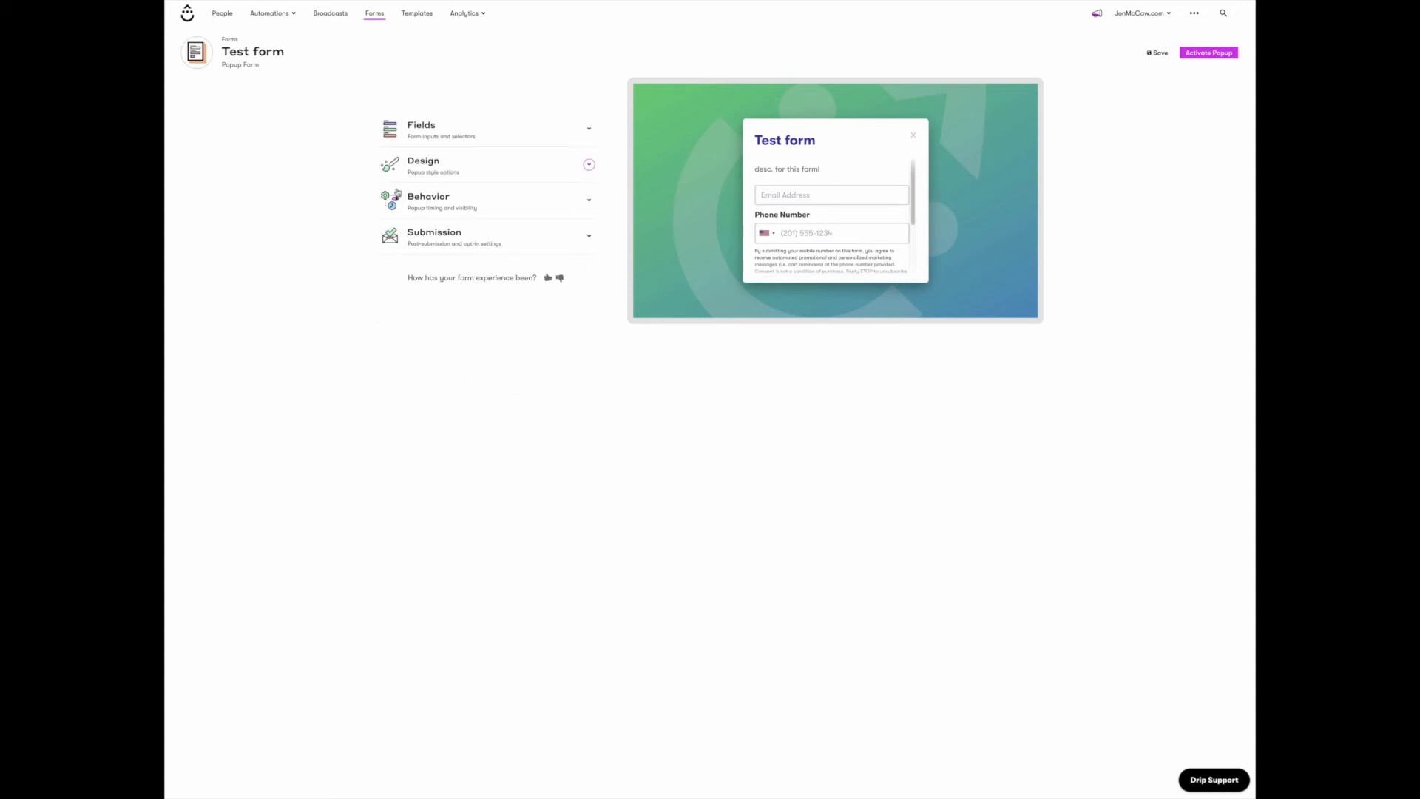
- Review the submission thank-you message and double opt-in settings, and preview the double opt-in confirmation email
click(481, 250)
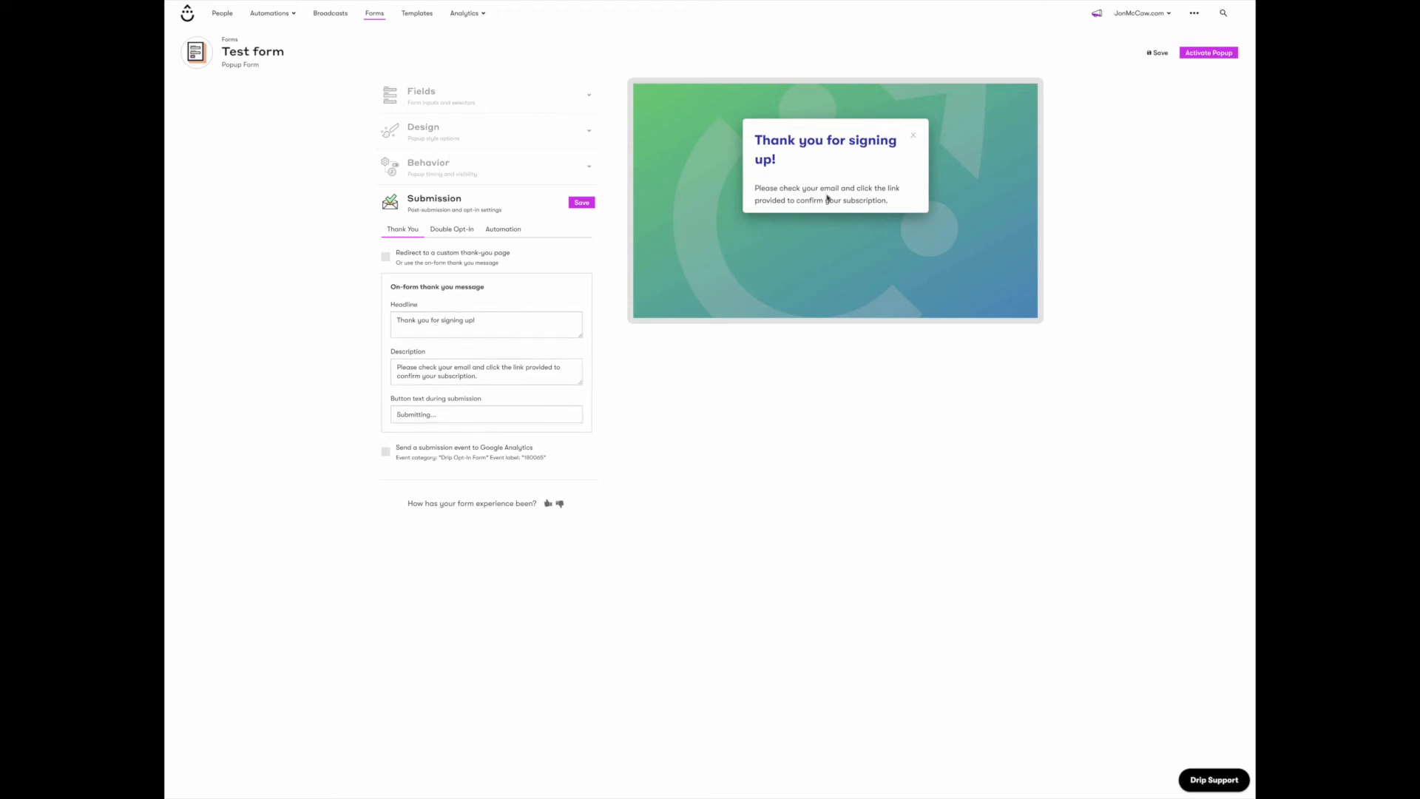
click(452, 229)
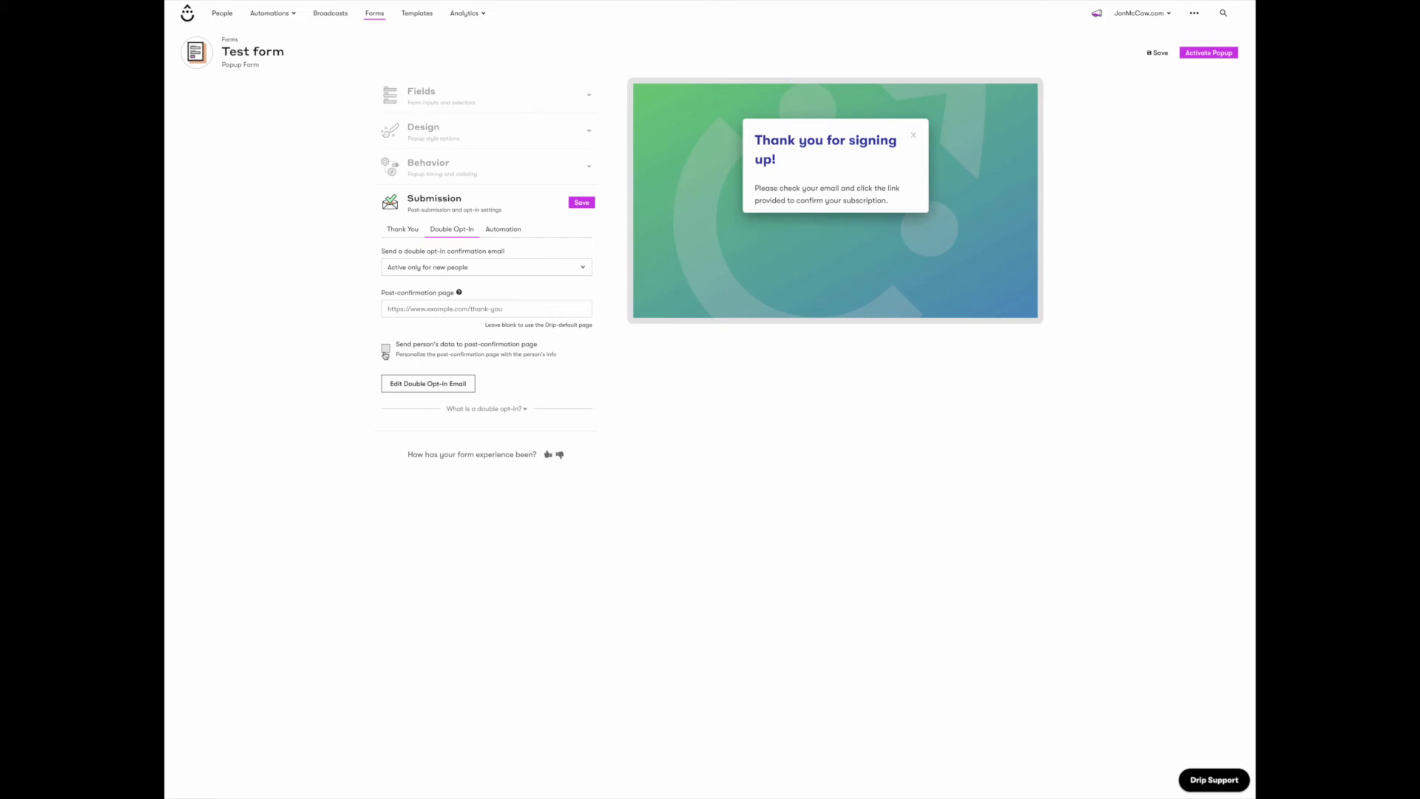
click(416, 385)
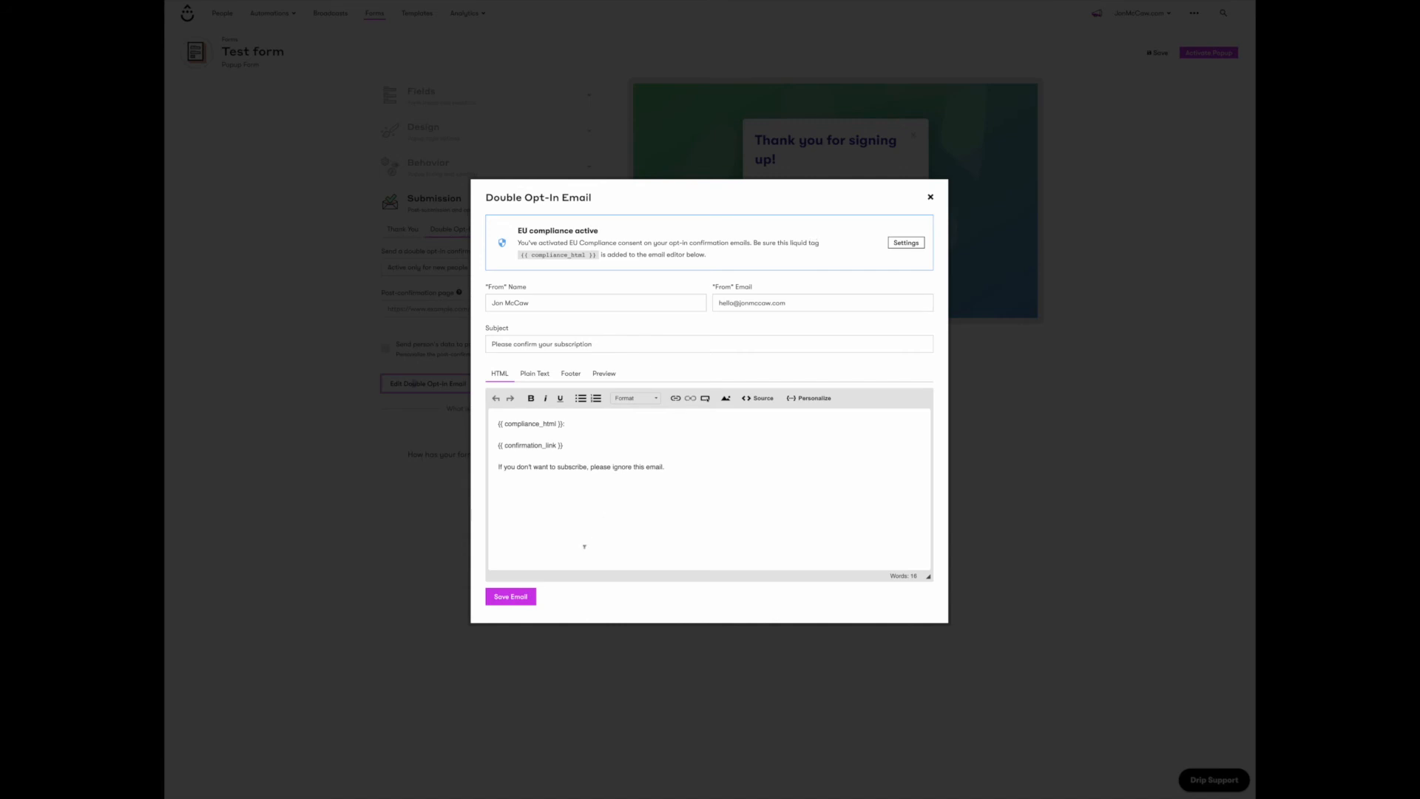
click(603, 375)
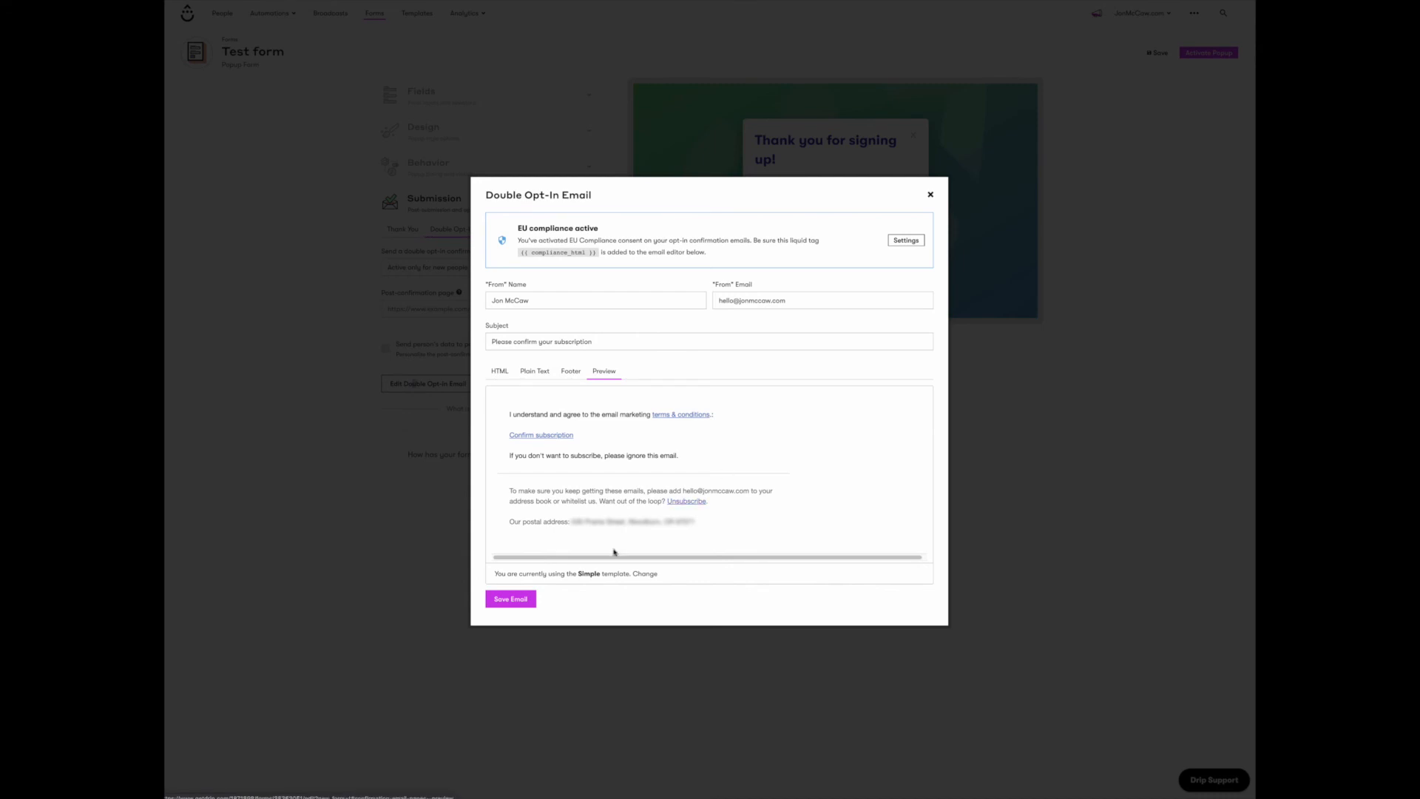
- Review the HTML version of the double opt-in email, close it without saving the email, and save the popup form
click(500, 372)
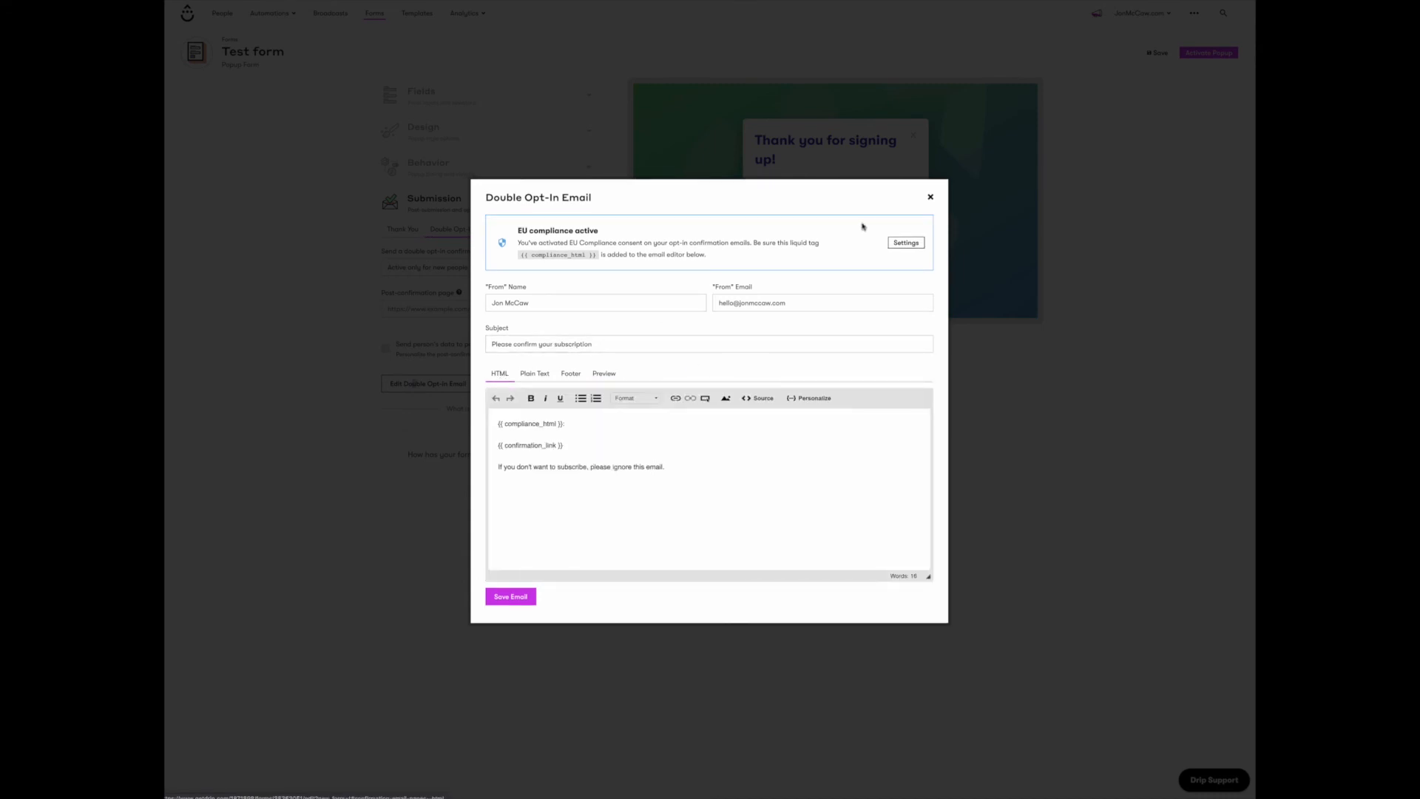
click(931, 195)
click(581, 203)
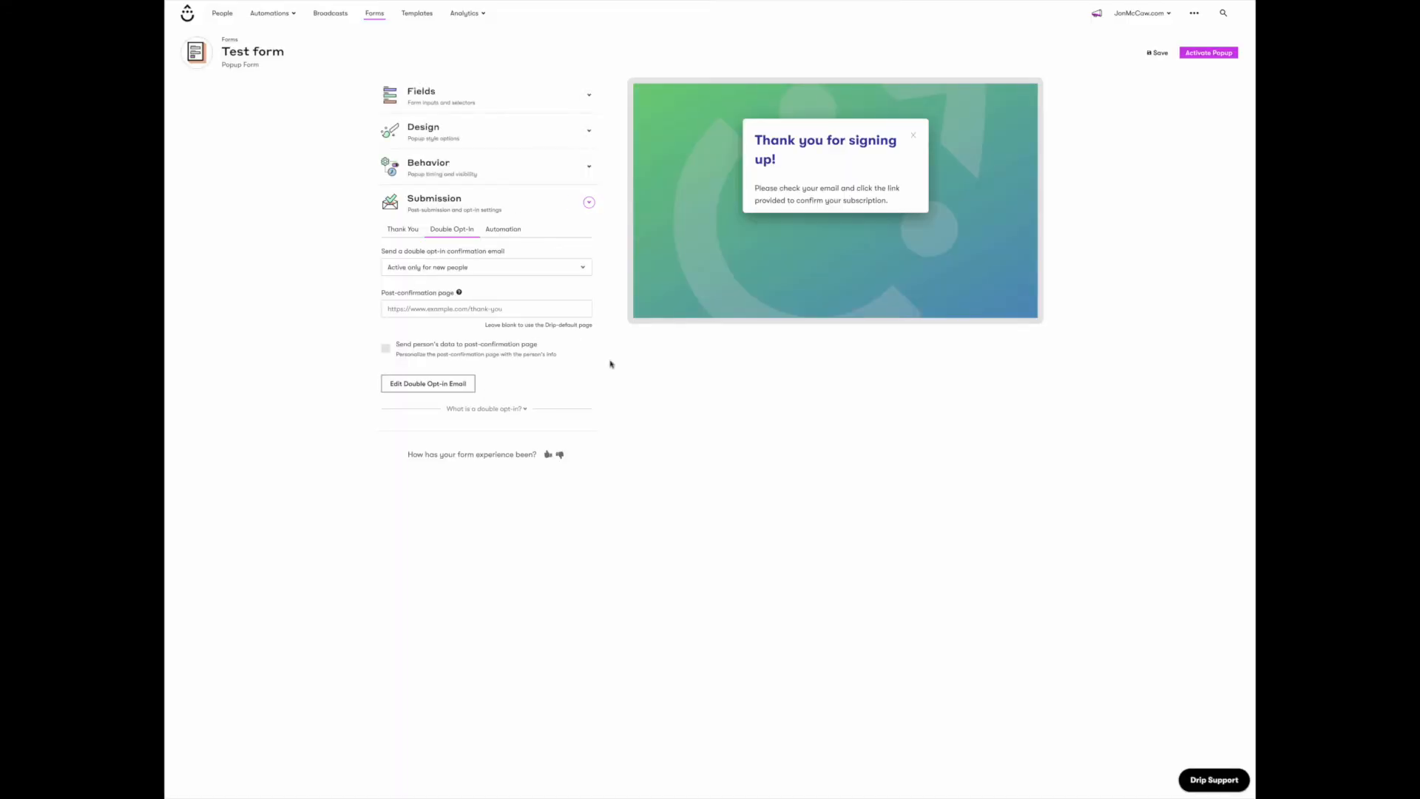
click(1157, 52)
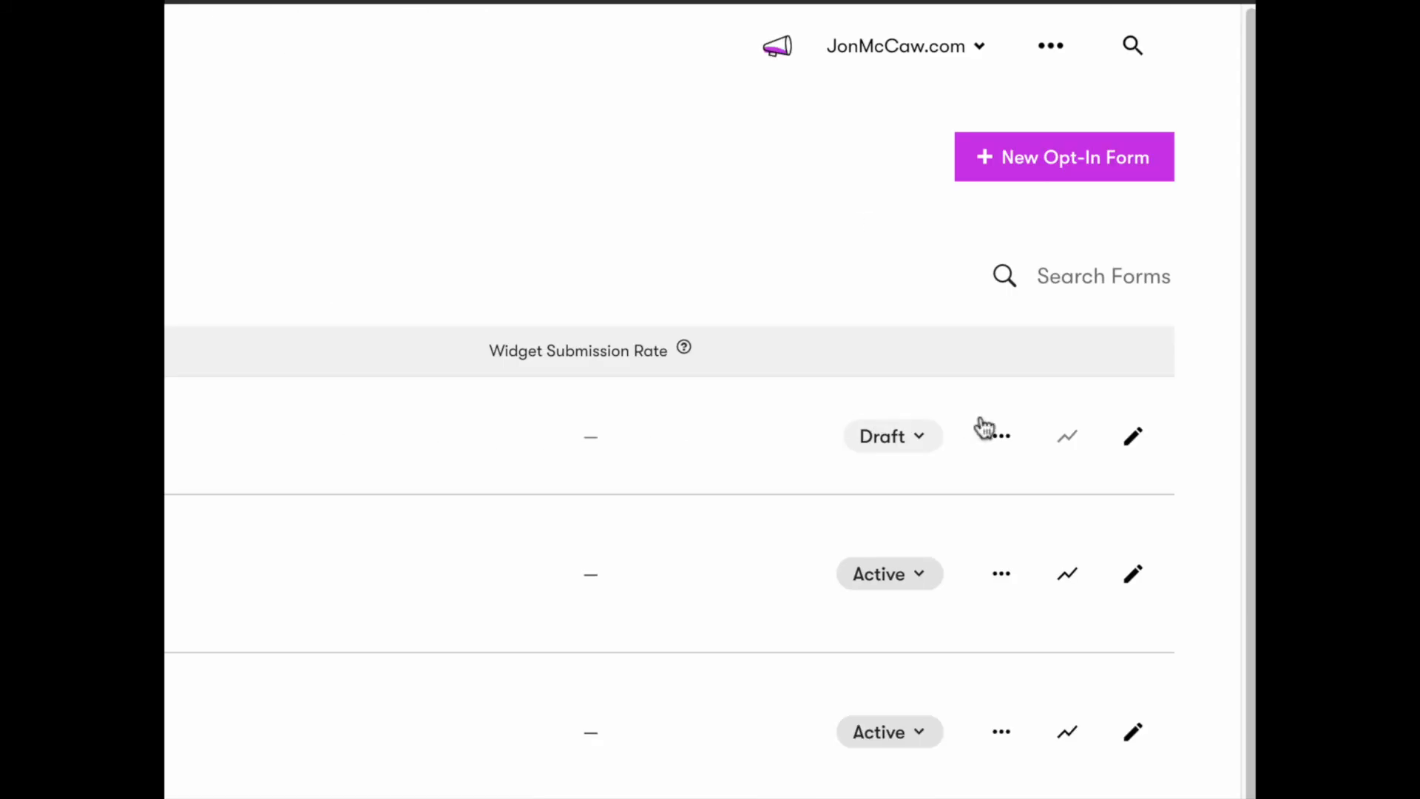
- View the status options of the draft form in the forms list and the list of accounts available for switching
click(940, 442)
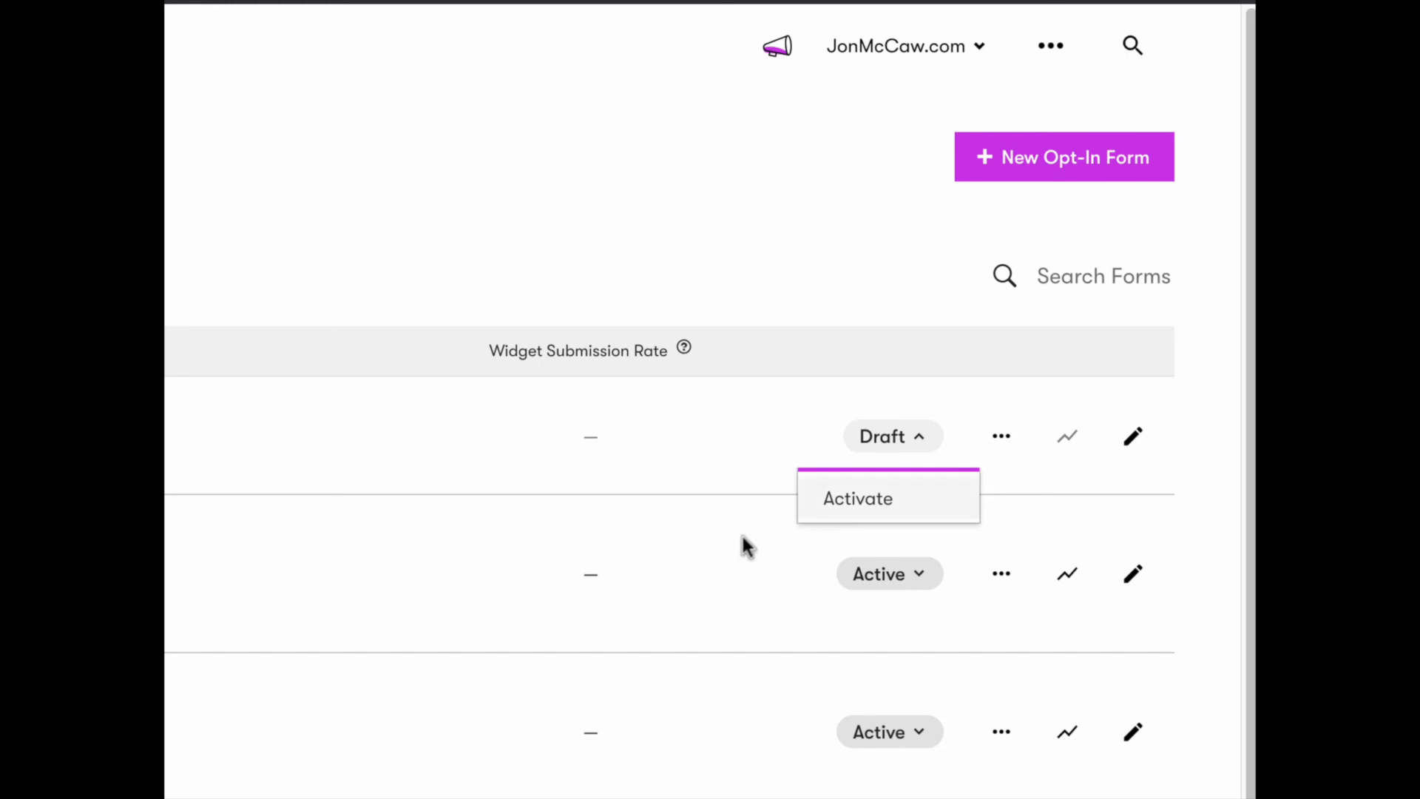
click(579, 150)
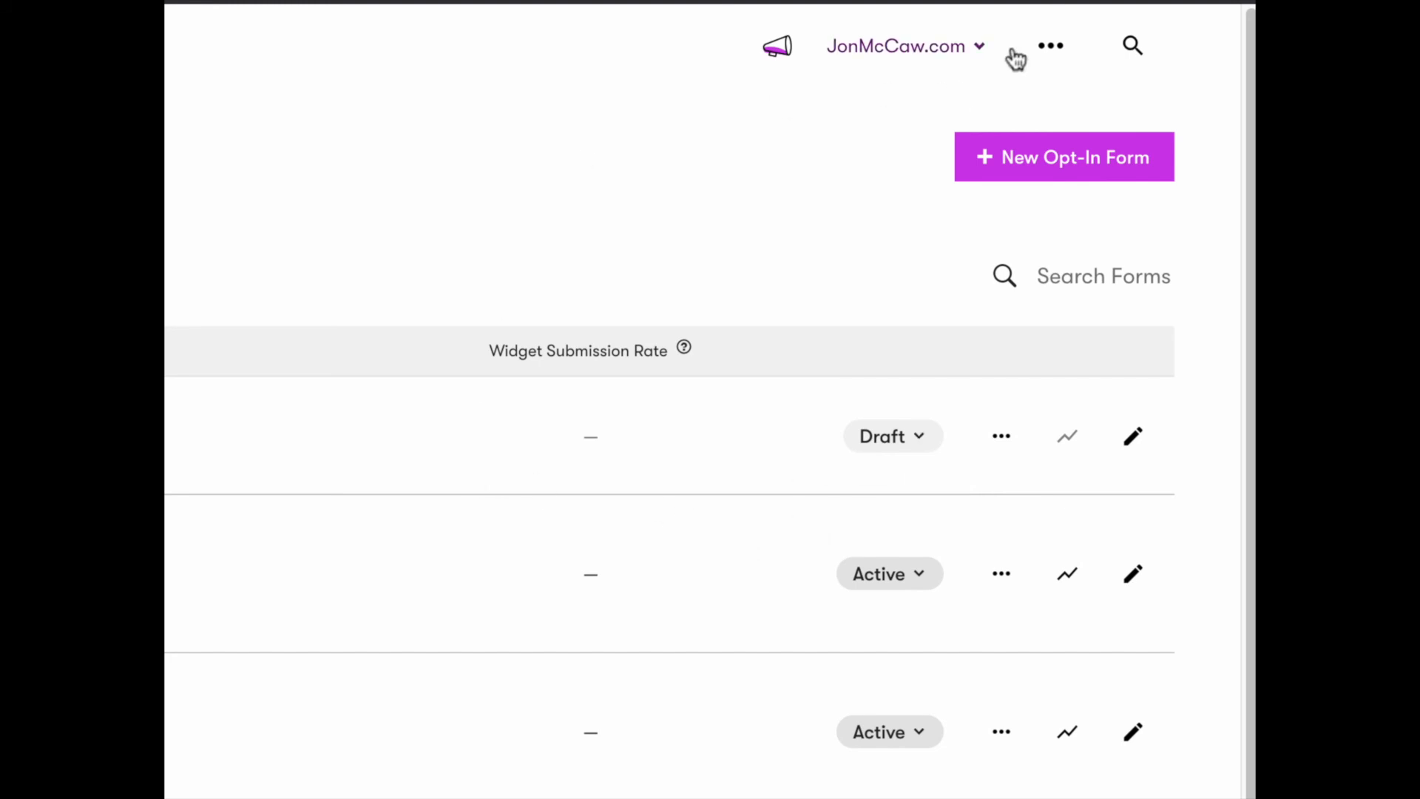
click(981, 49)
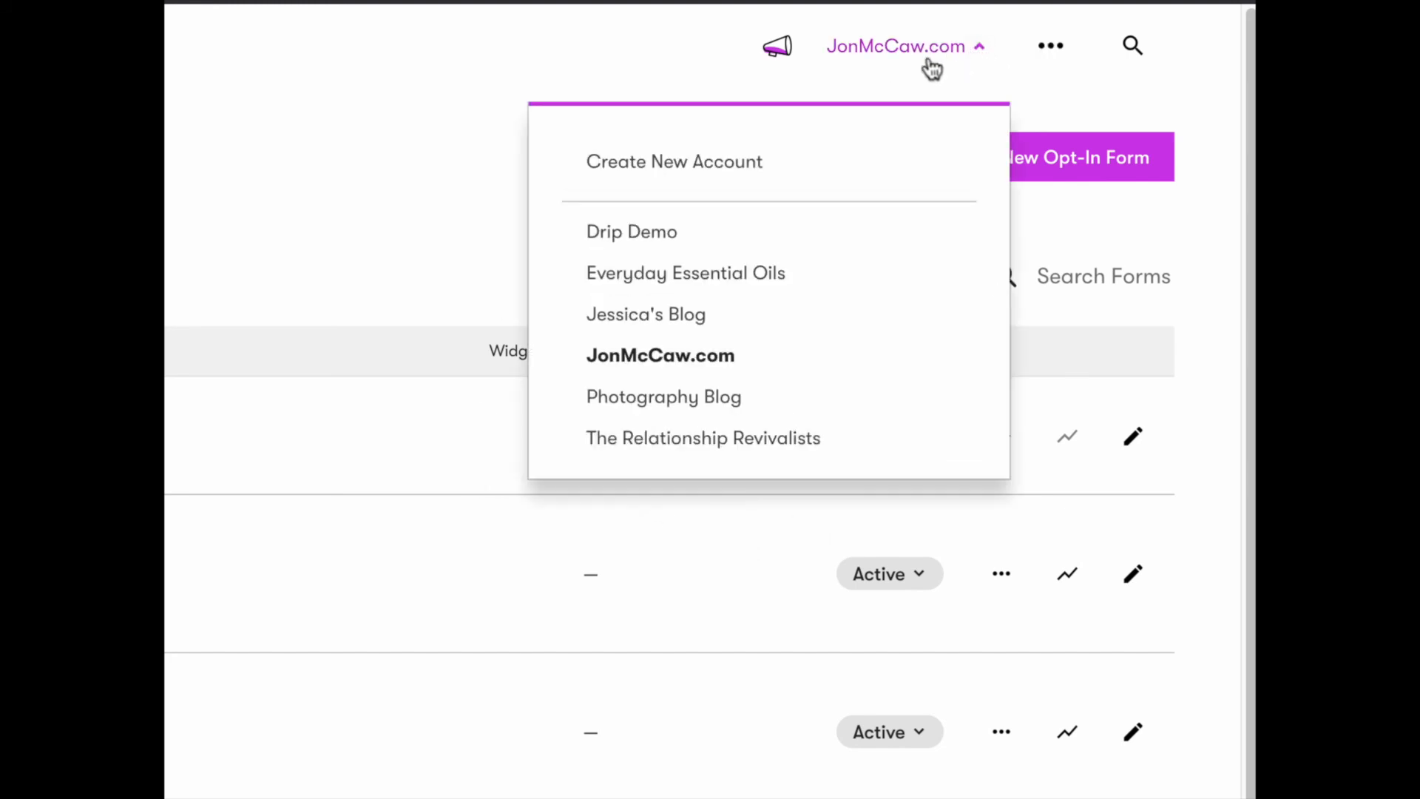
click(695, 247)
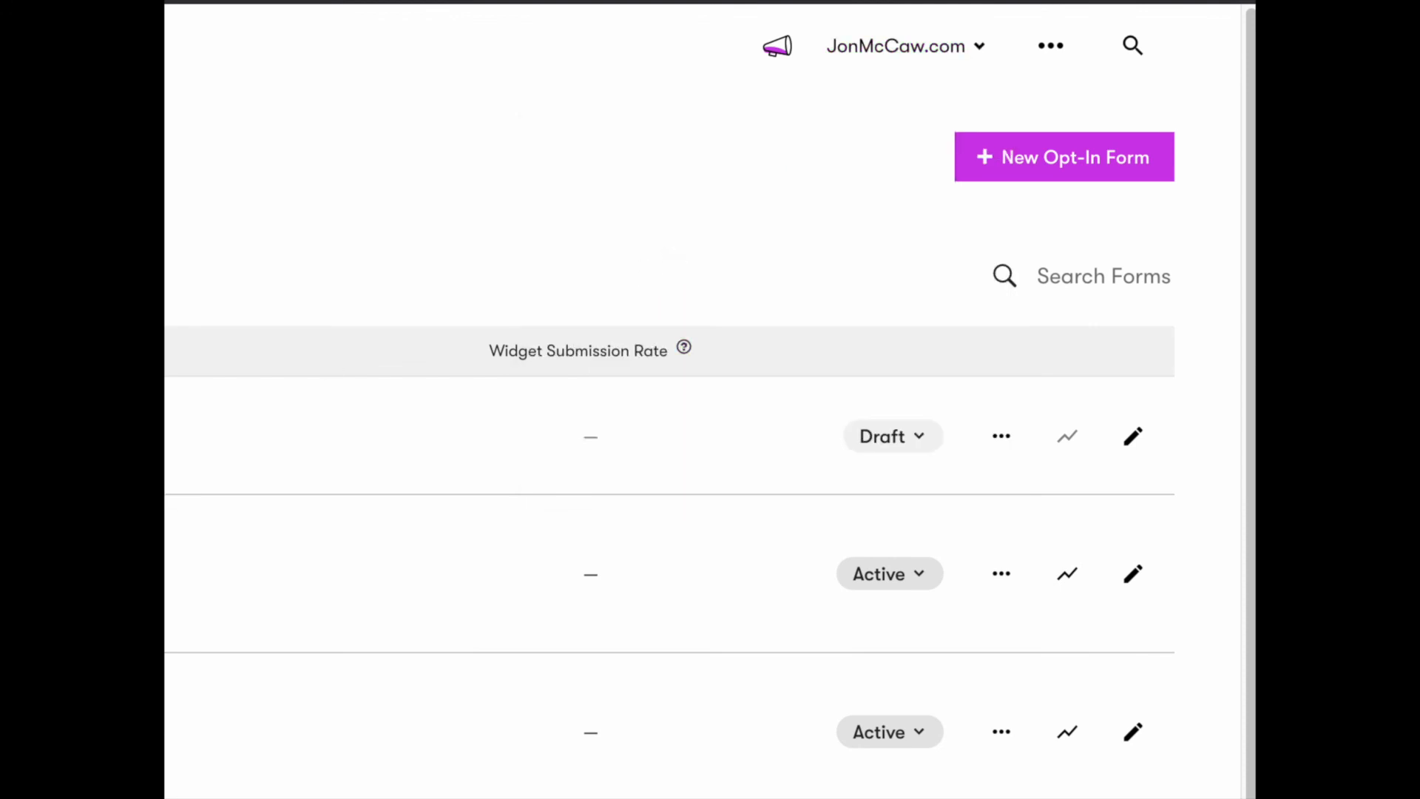